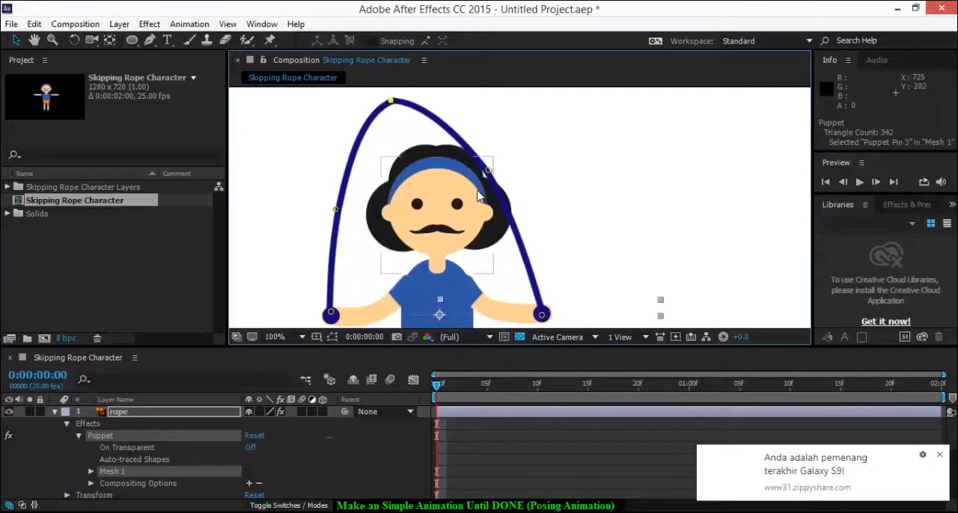
Move the rope's left middle puppet pin outward and slightly up at frame 0 to round the arc over the head
scroll(479, 193, down, 4)
scroll(448, 238, up, 2)
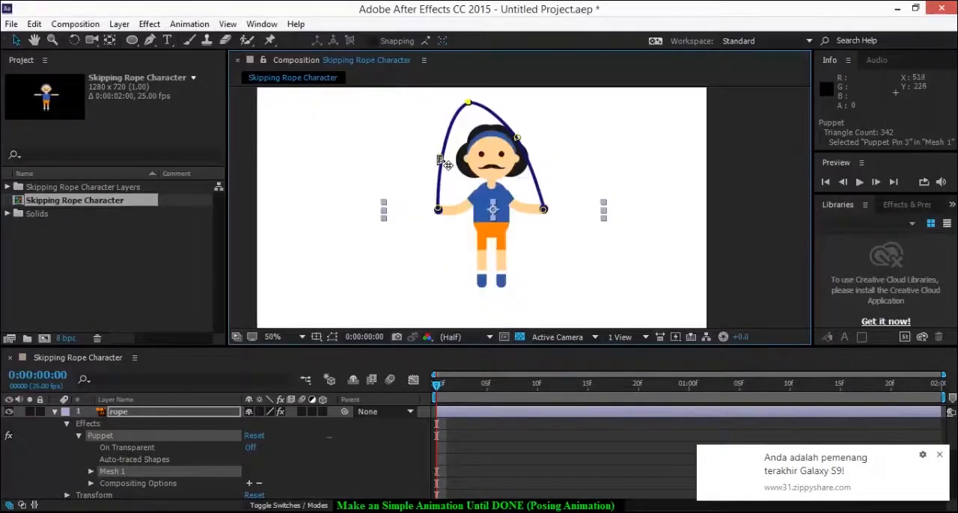
drag(437, 157, 429, 146)
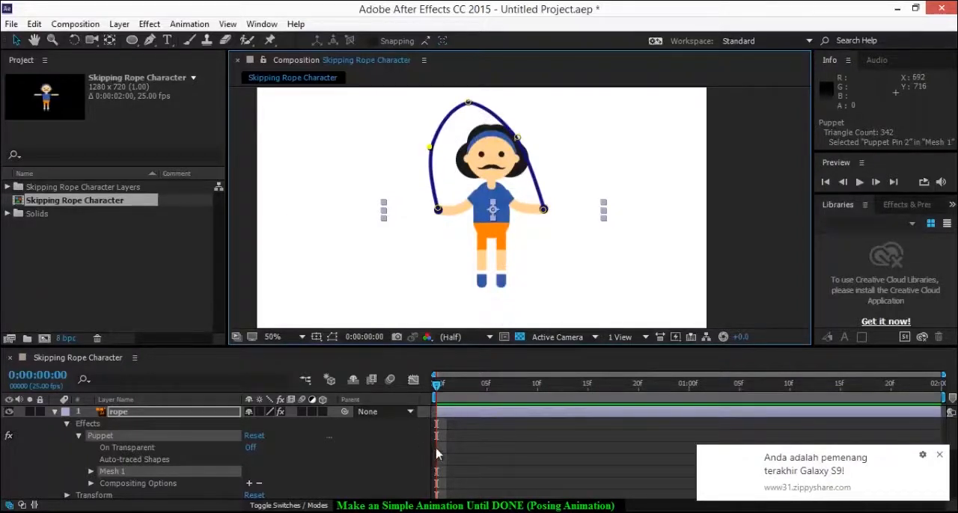
Show only the keyframed puppet pin properties of the rope layer and dismiss the browser notification
click(163, 414)
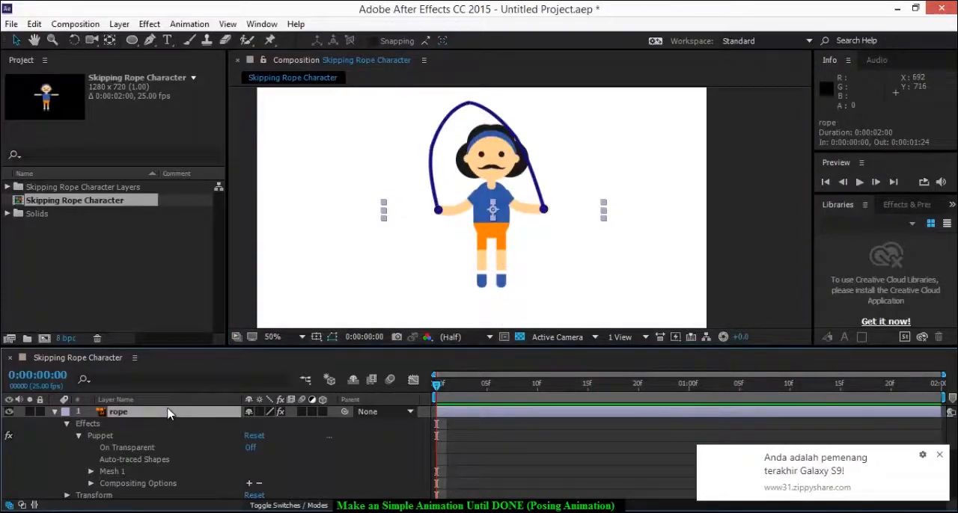
key(u)
key(u)
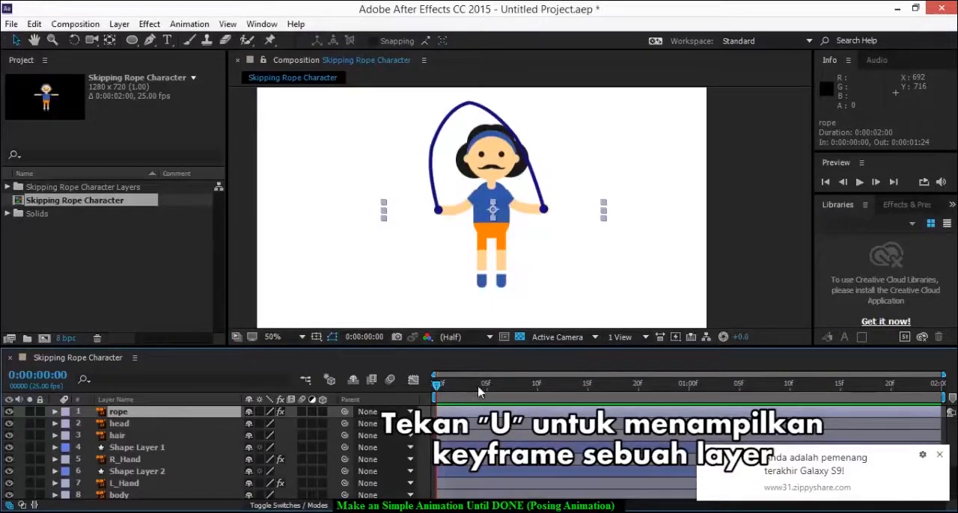
click(147, 434)
click(150, 416)
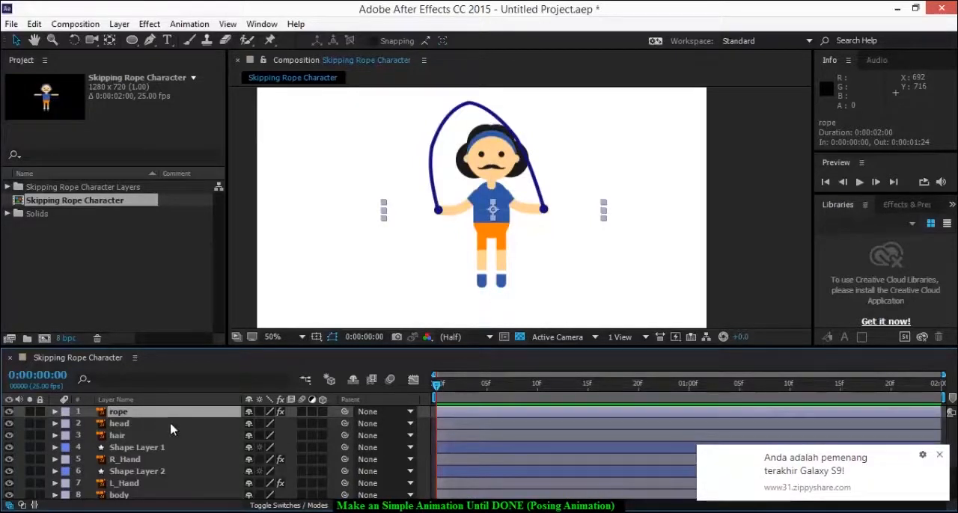
click(939, 457)
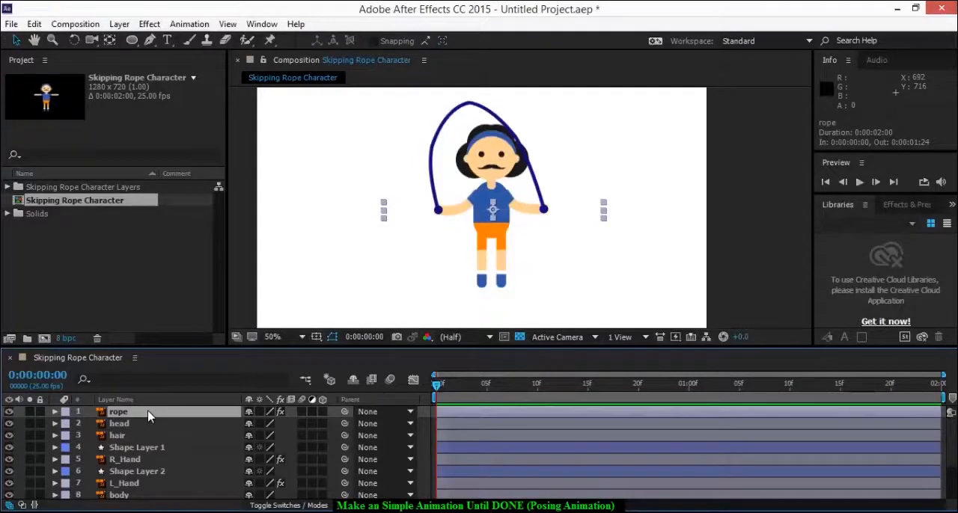
key(u)
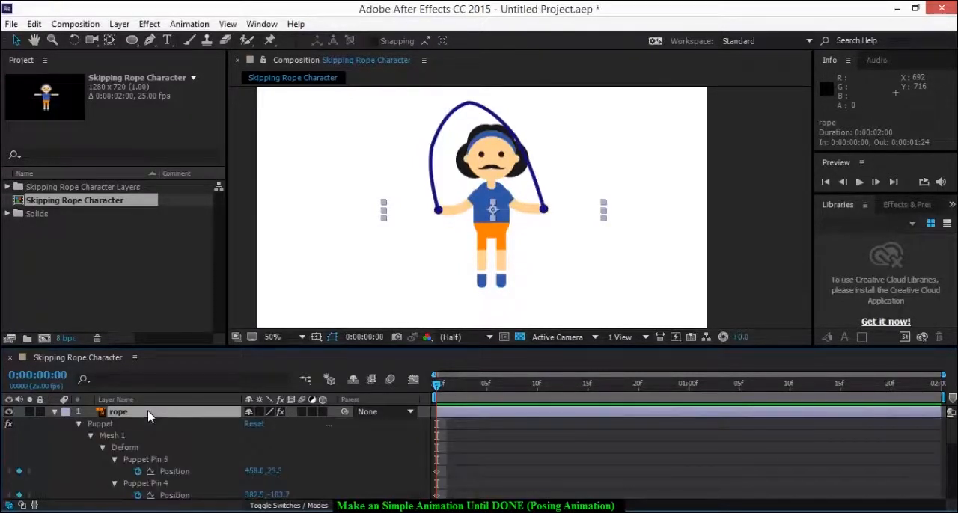
At 0:00:00:05, pose the rope swinging down to the character's left side of the view by moving its three middle puppet pins
click(157, 463)
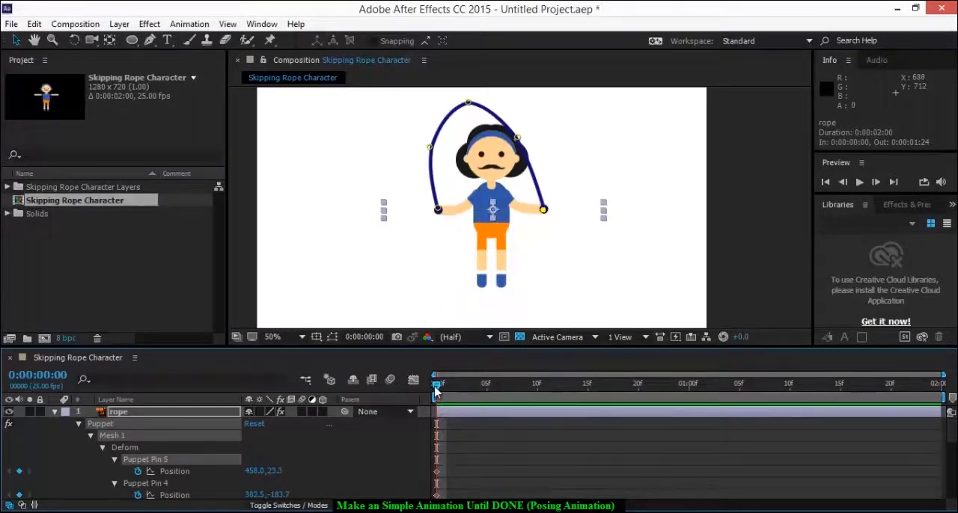
drag(436, 389, 487, 386)
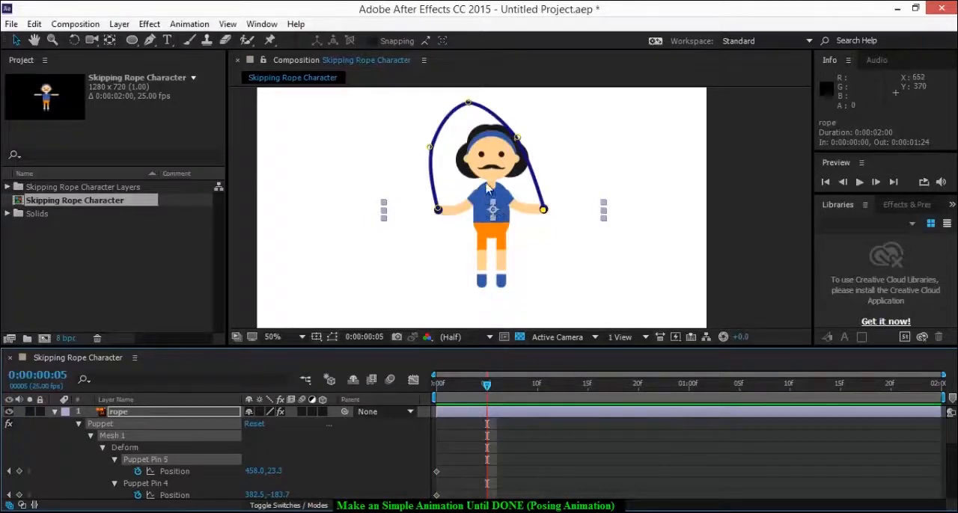
drag(431, 148, 397, 196)
drag(469, 102, 393, 154)
drag(517, 138, 484, 194)
Align the rope's two end puppet pins with the character's hands at 0:00:00:05
scroll(538, 229, up, 2)
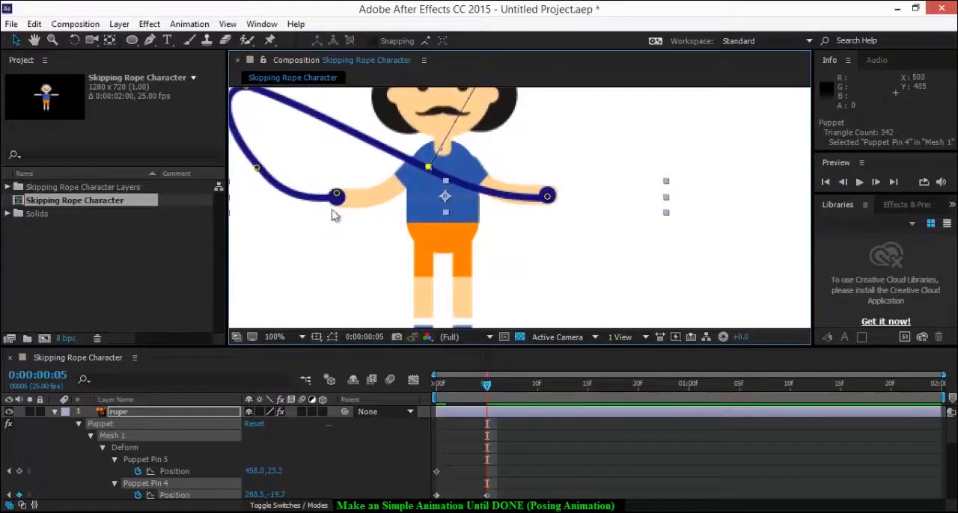
click(338, 197)
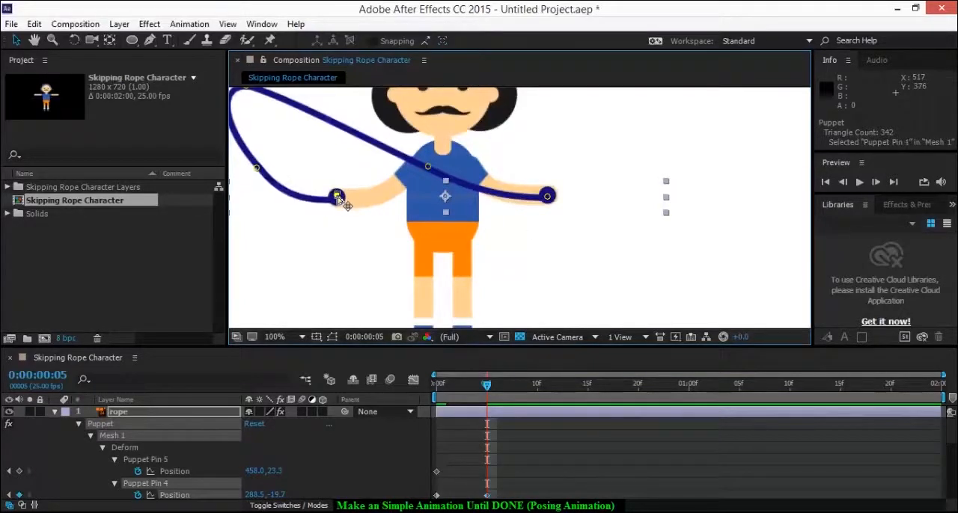
click(548, 198)
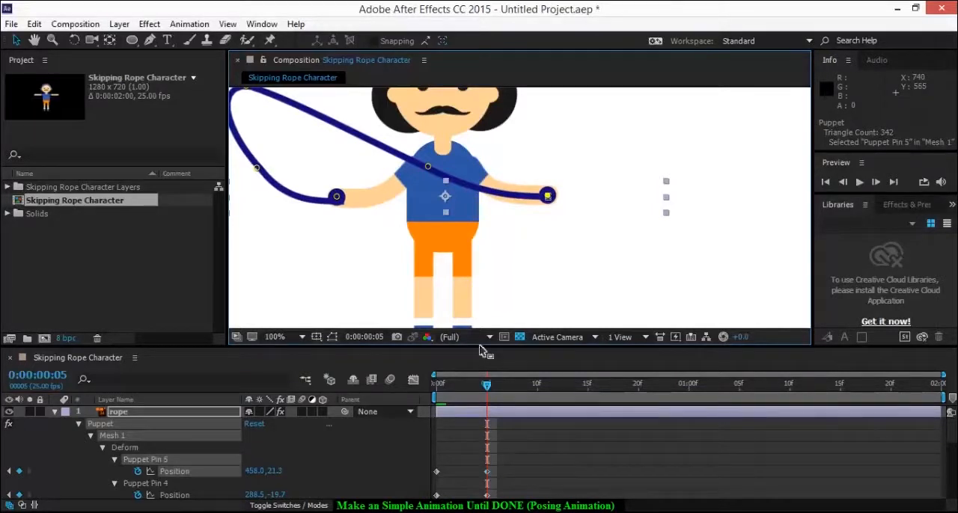
At 0:00:00:10, pose the rope hanging down to foot level by lowering its three middle puppet pins
scroll(480, 328, down, 1)
key(space)
drag(490, 214, 489, 160)
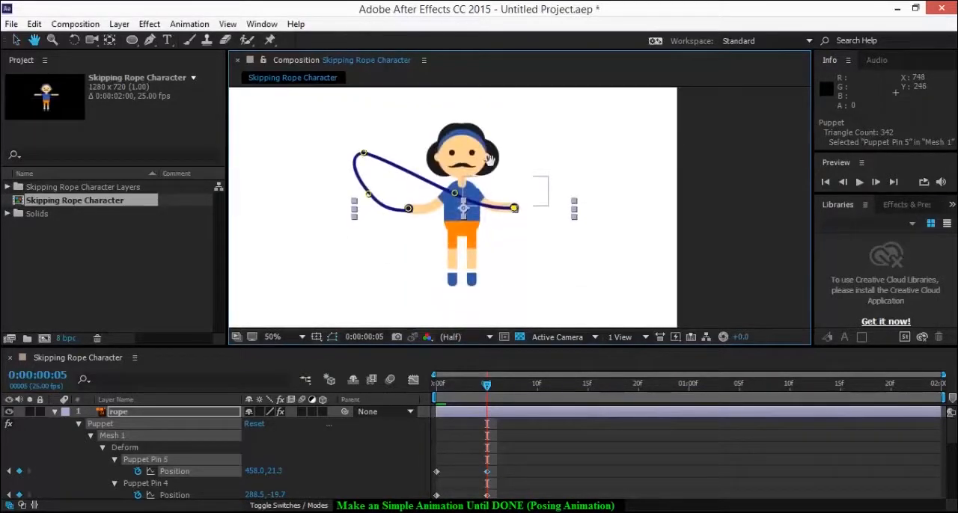
drag(488, 394, 536, 389)
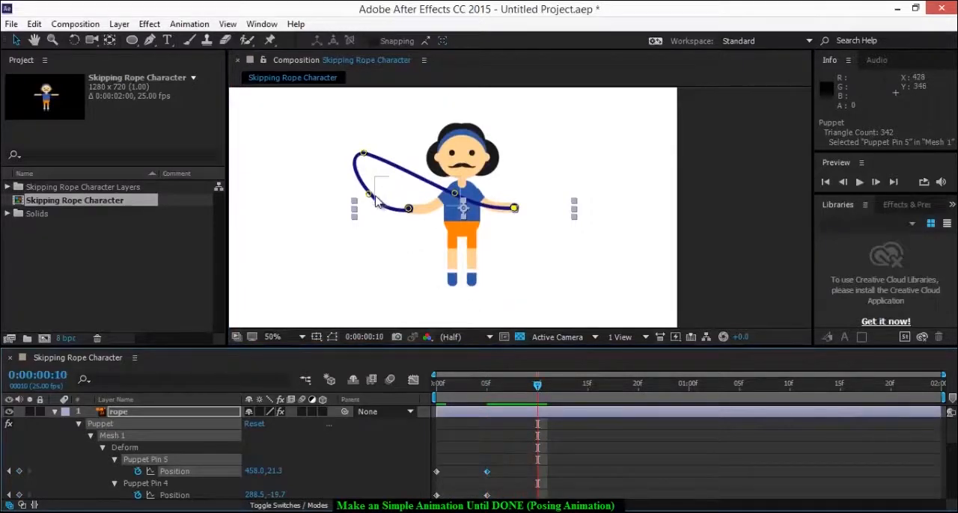
drag(368, 194, 361, 240)
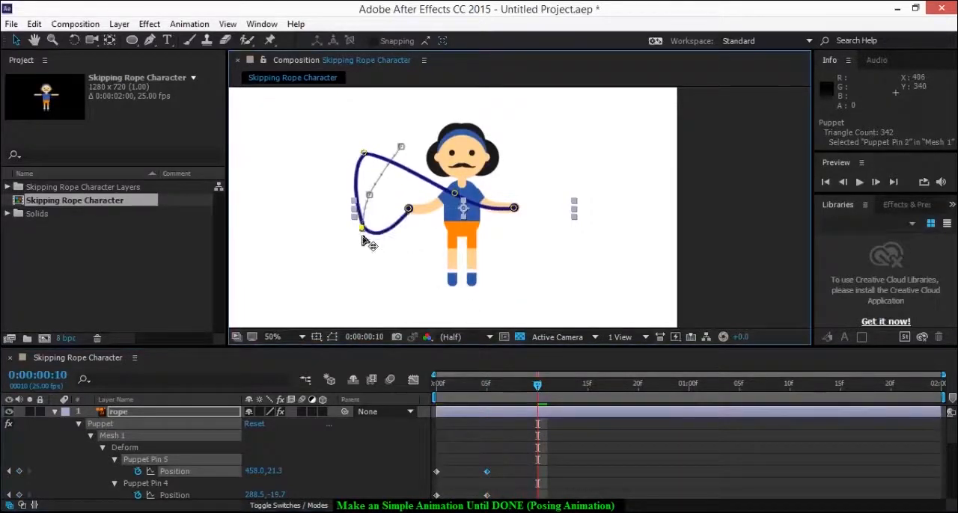
drag(366, 155, 362, 274)
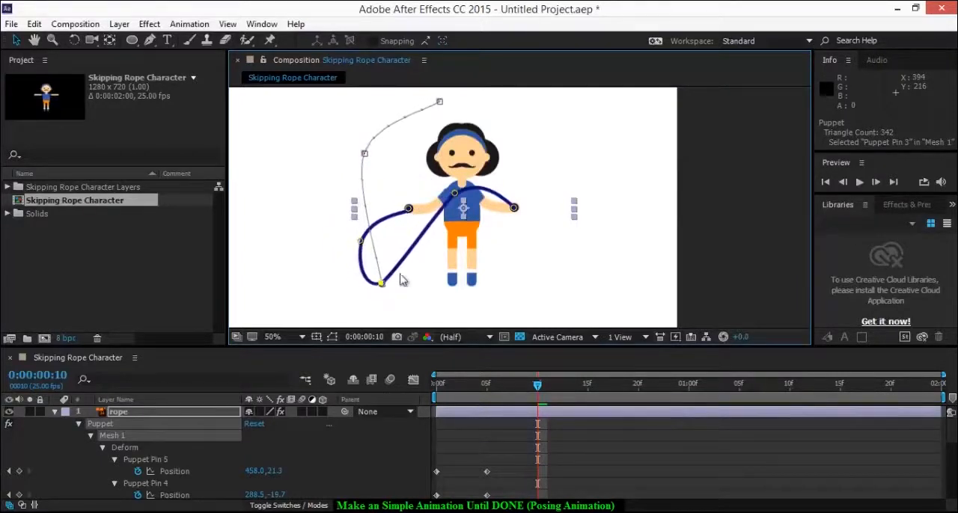
drag(455, 194, 465, 271)
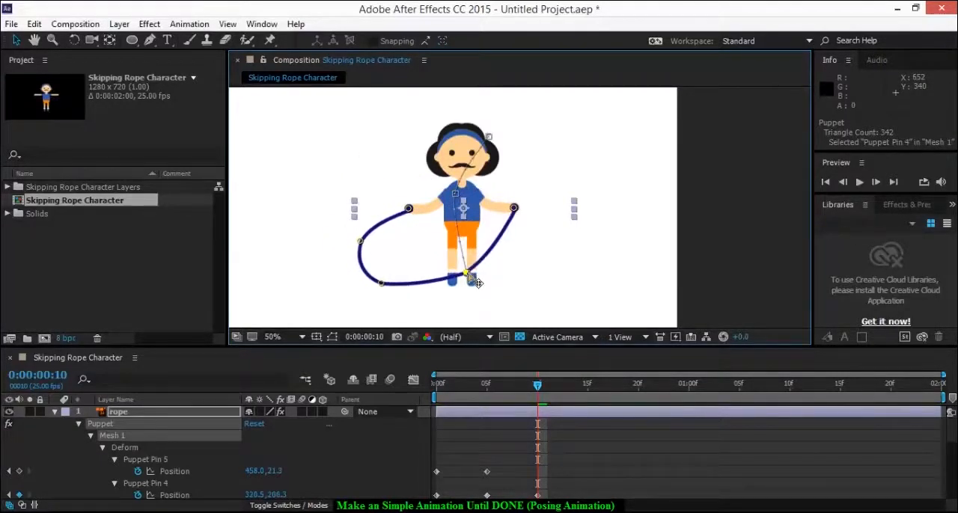
Pull the rope's left middle and lower-left puppet pins inward, closer to the legs, at 0:00:00:10
click(360, 242)
drag(362, 242, 400, 241)
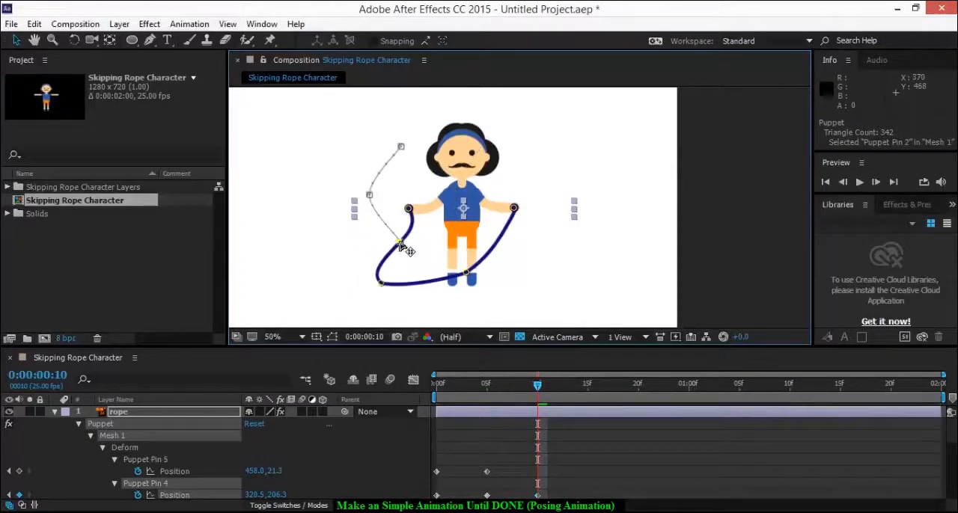
click(385, 283)
drag(400, 278, 409, 283)
click(401, 245)
drag(401, 243, 412, 240)
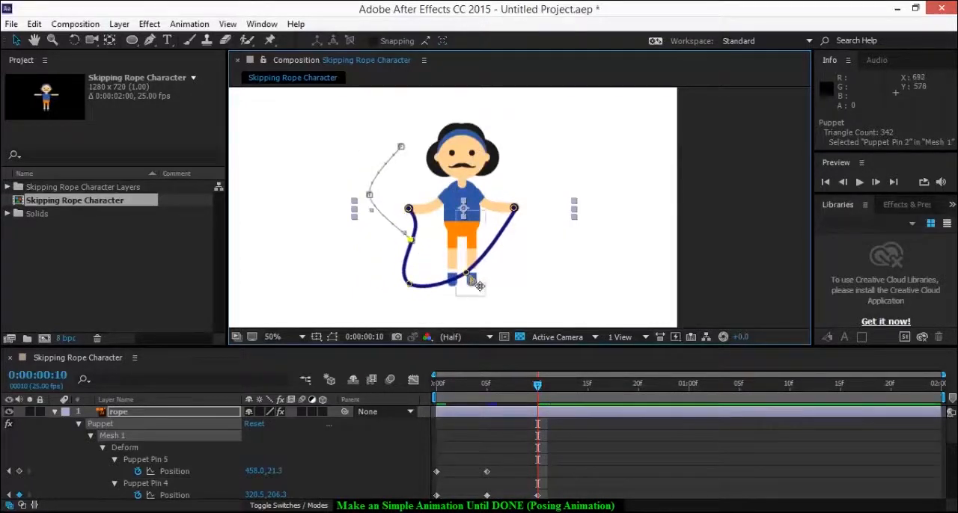
Even out the two lower rope pins beside the feet and nudge the left middle pin inward to form a rounded U
drag(468, 273, 484, 284)
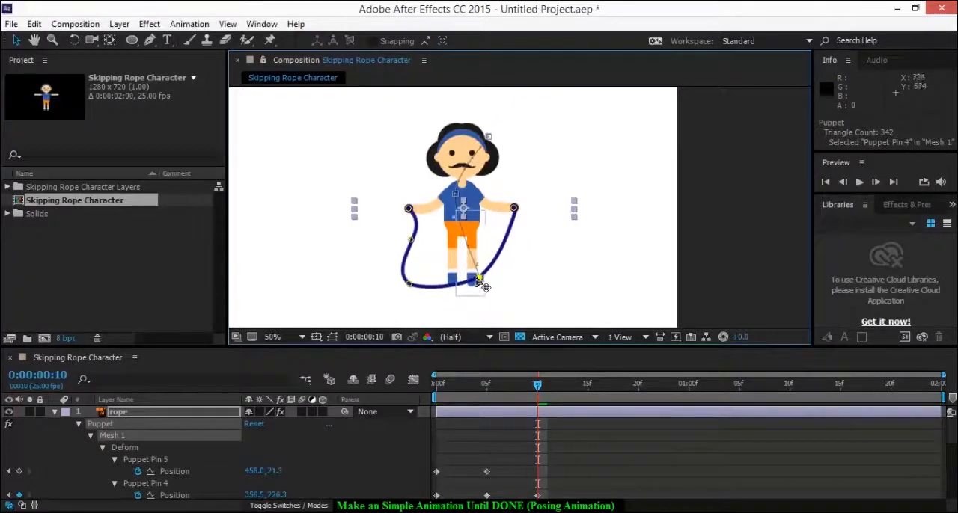
click(416, 285)
drag(423, 290, 485, 287)
click(479, 280)
click(425, 282)
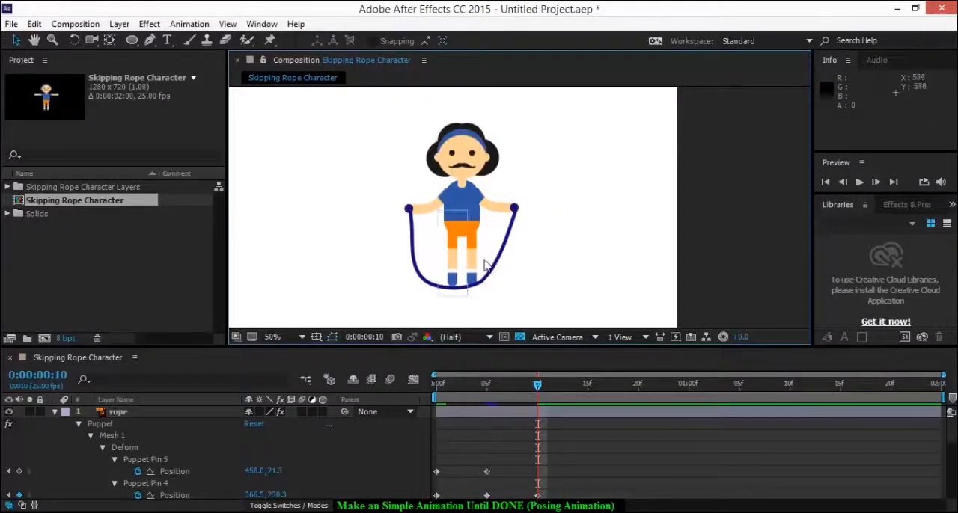
click(187, 458)
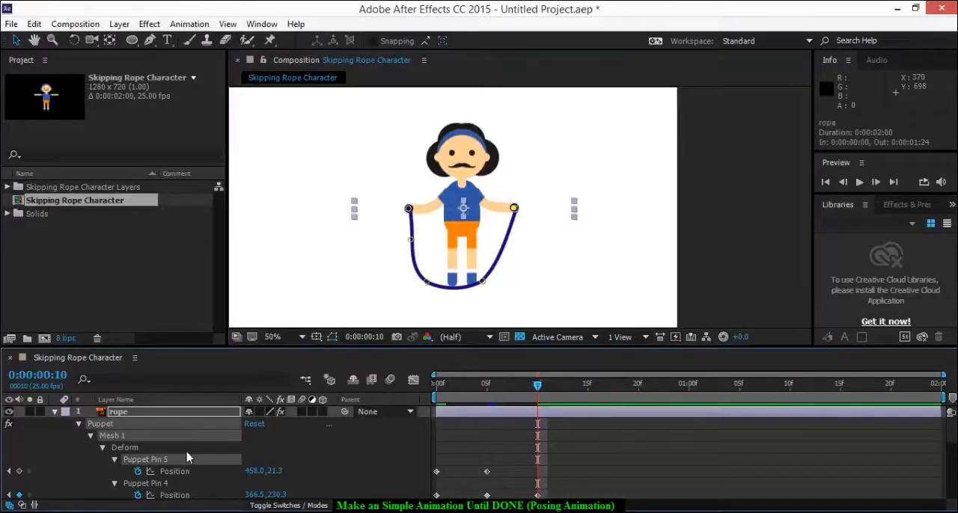
click(411, 242)
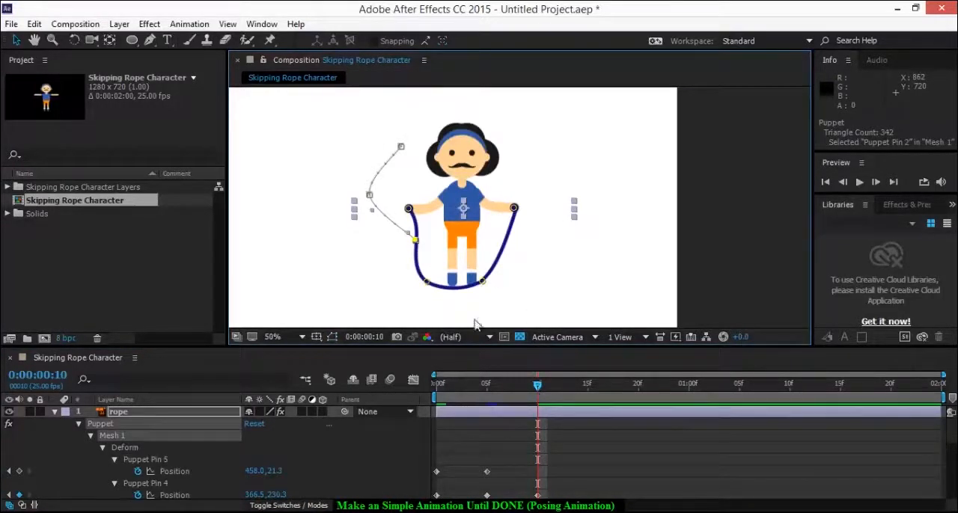
Align the rope's two end puppet pins with the hands at 0:00:00:10
scroll(418, 219, up, 2)
click(405, 200)
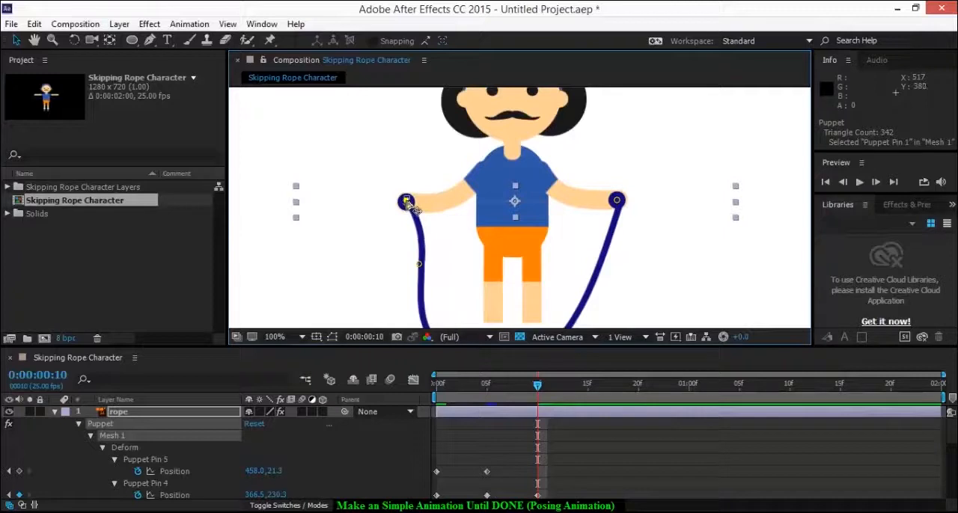
drag(407, 202, 408, 203)
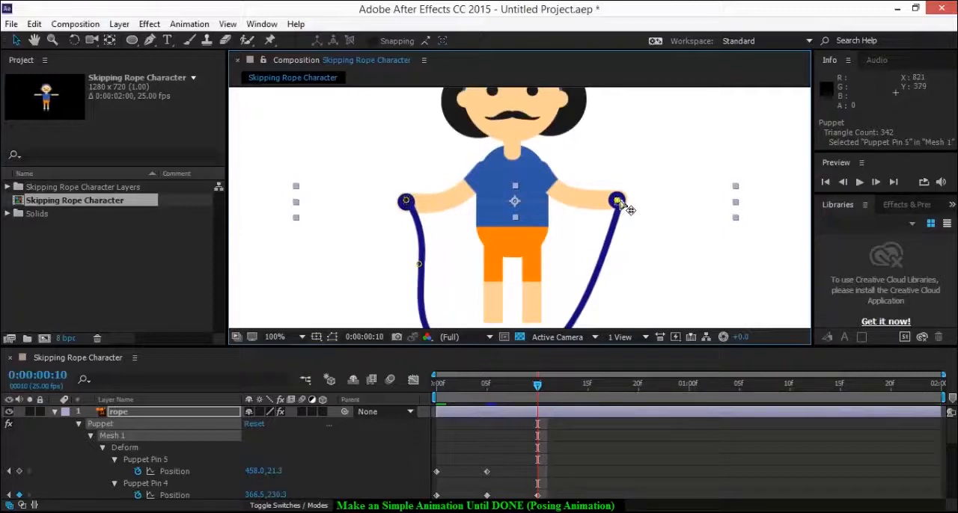
drag(620, 201, 617, 200)
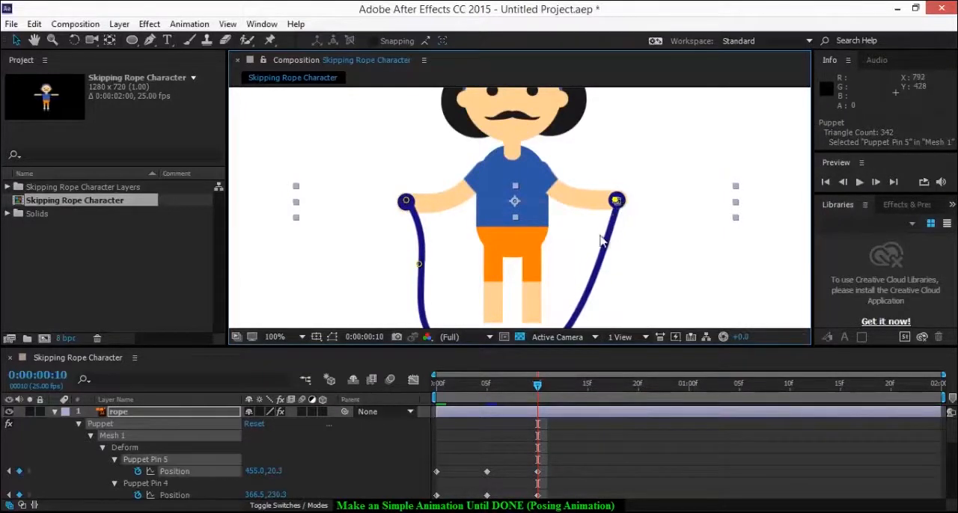
Preview the rope swing animation from the first frame
scroll(599, 237, down, 1)
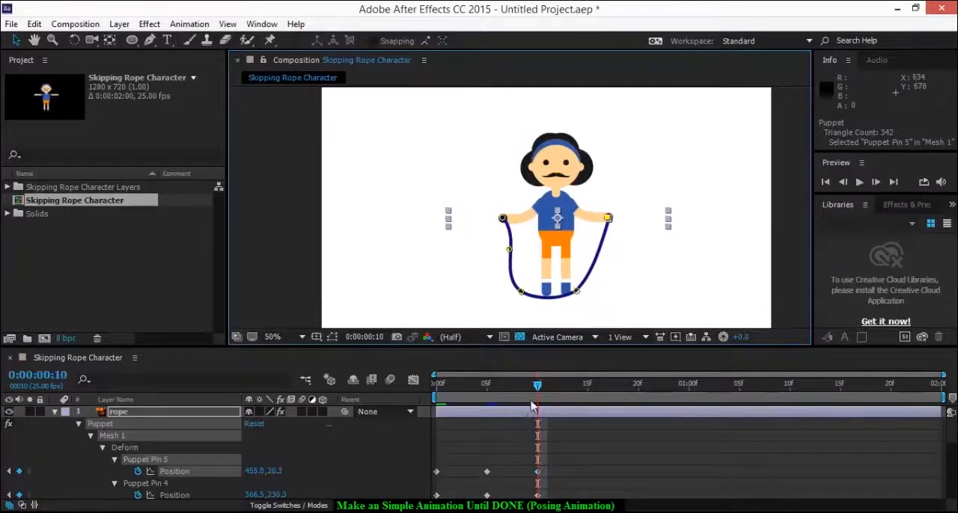
drag(540, 391, 416, 412)
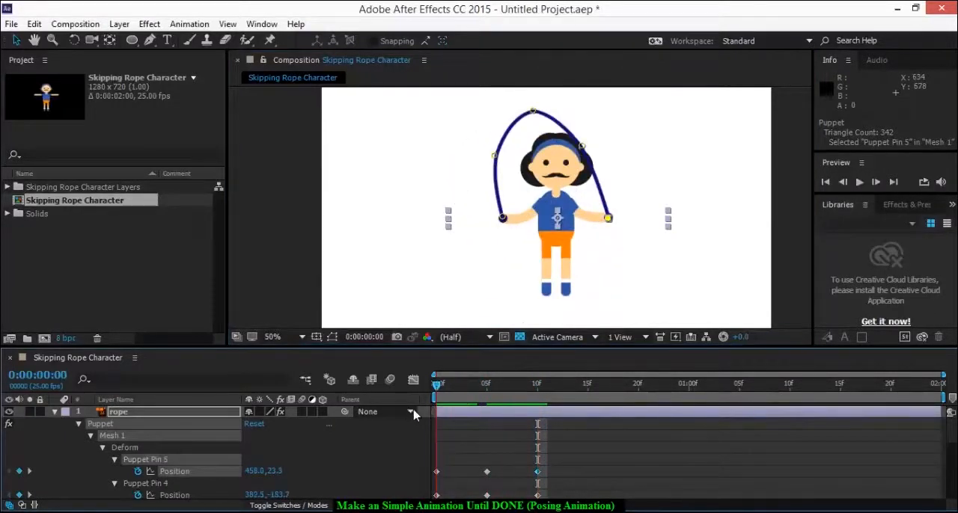
key(space)
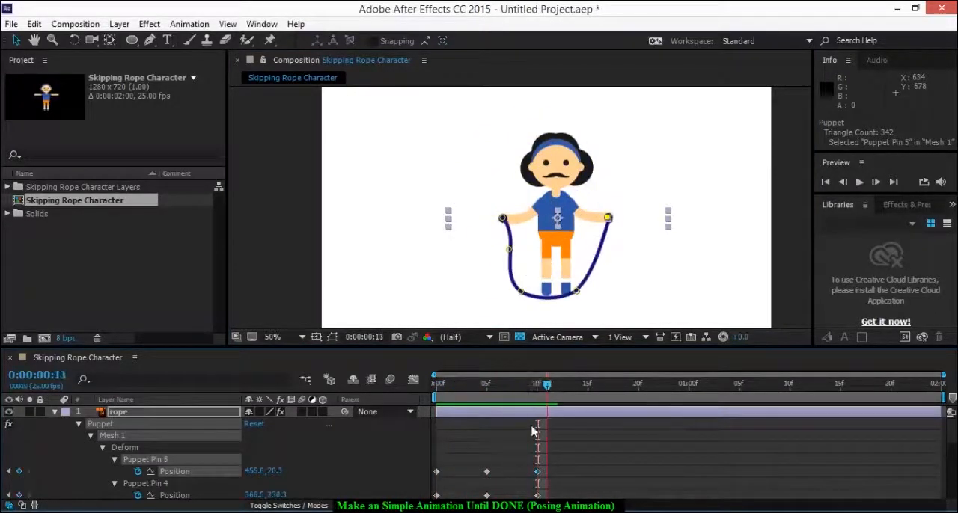
key(space)
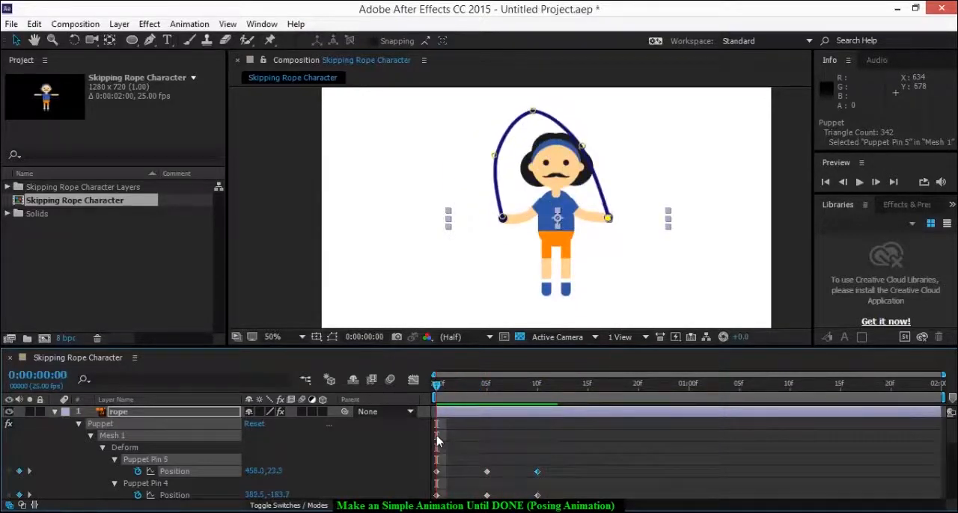
key(space)
Split the rope layer at 0:00:00:10 and select the second part
click(514, 413)
click(536, 387)
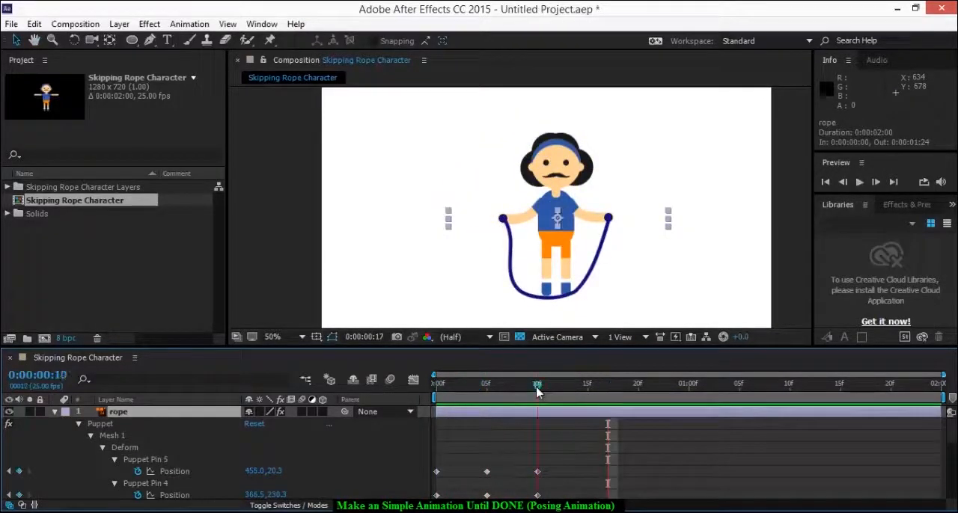
key(space)
key(space)
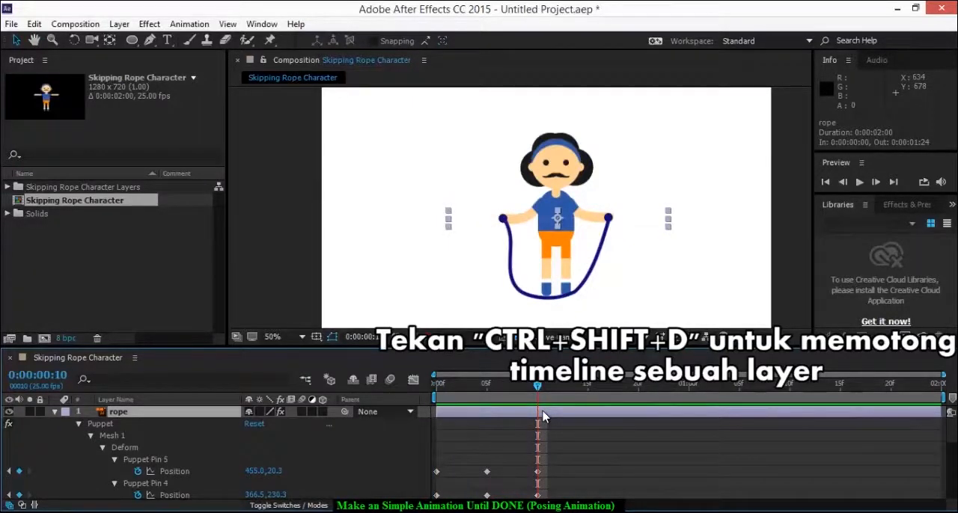
key(ctrl+shift+d)
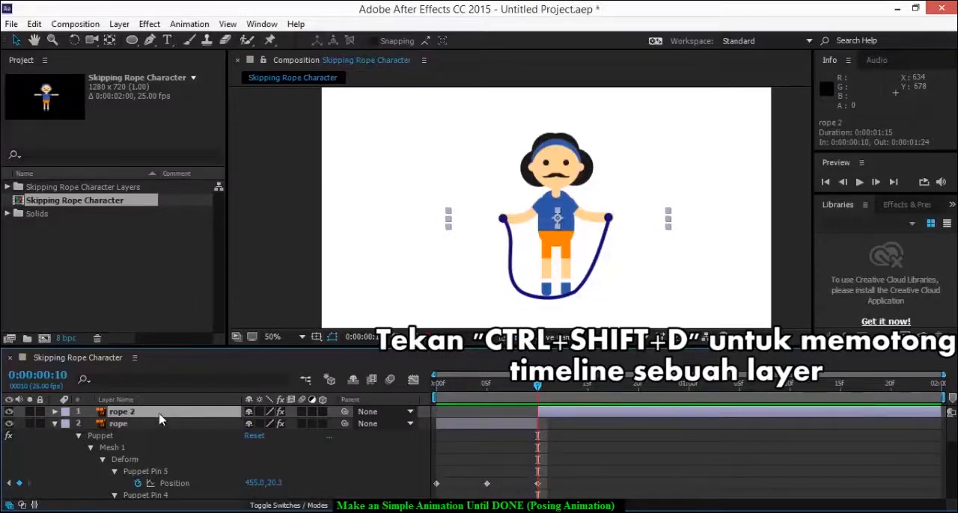
click(490, 432)
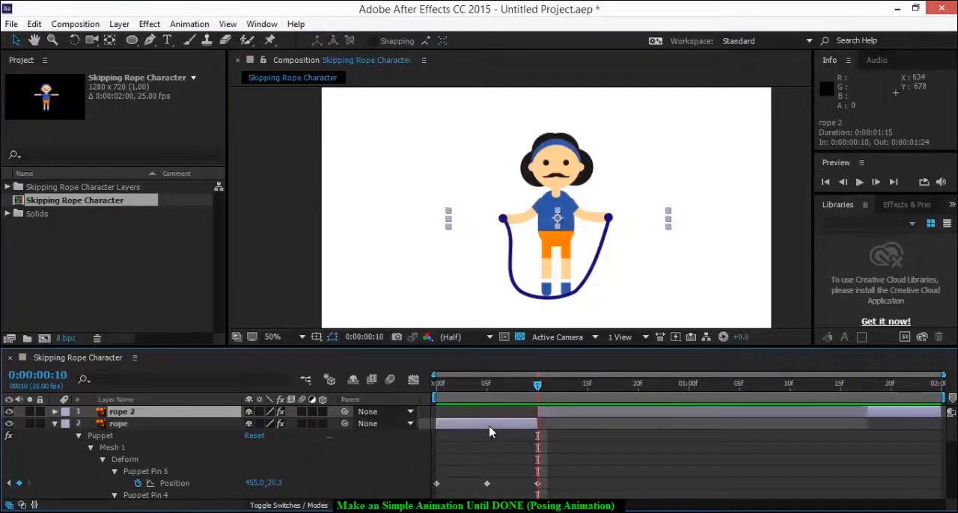
click(565, 413)
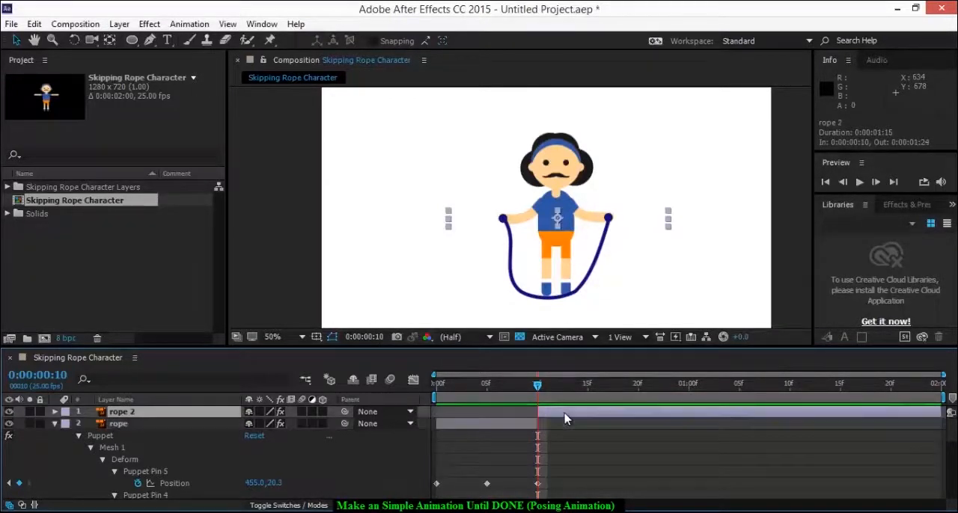
Collapse the rope layer's properties and move the rope 2 layer below L_Leg, directly above White Solid 1
click(185, 426)
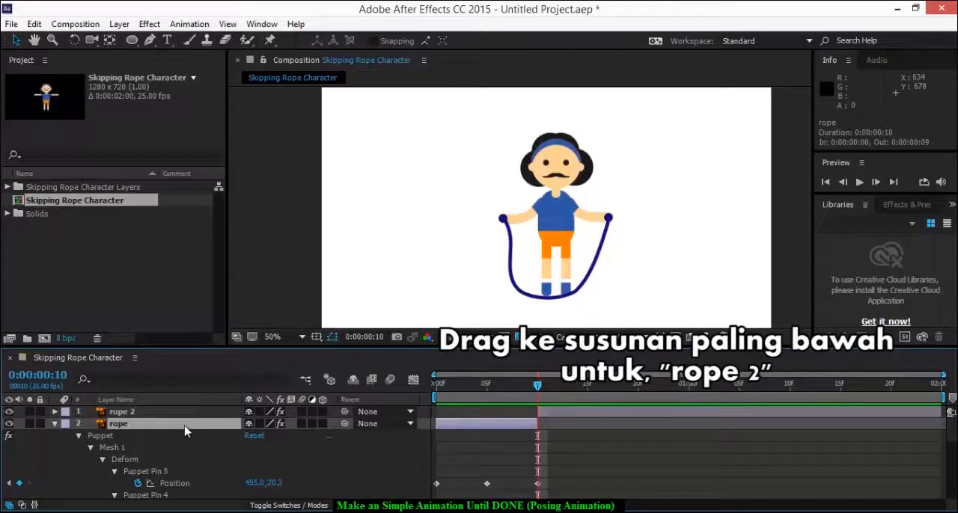
key(u)
key(u)
key(u)
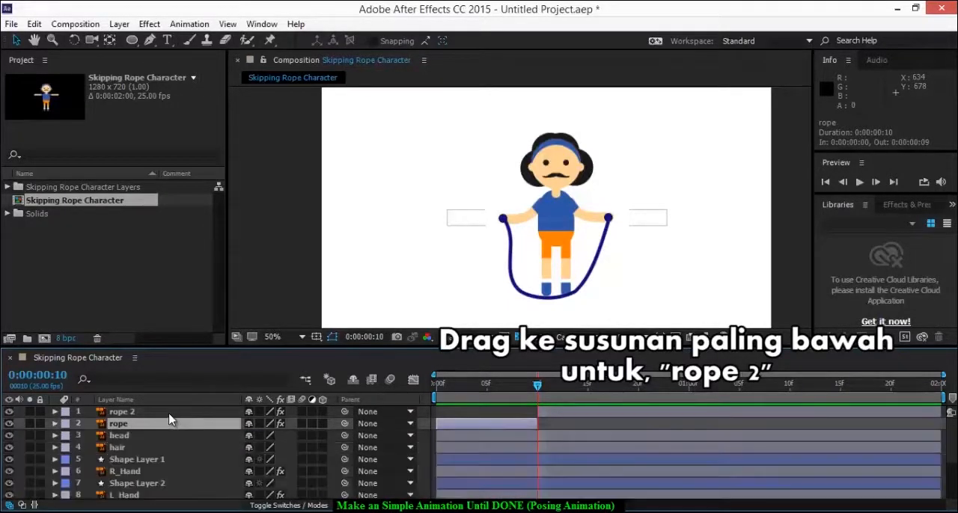
click(169, 416)
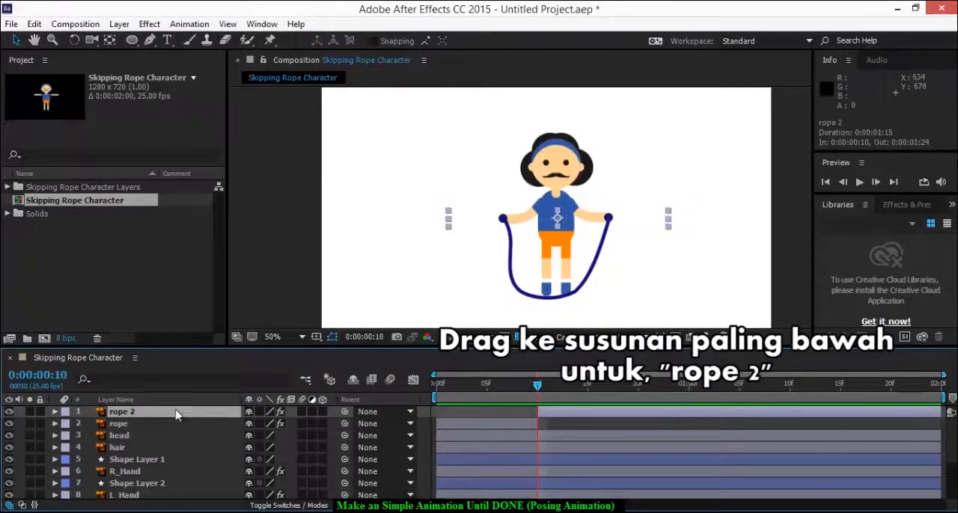
drag(179, 416, 184, 486)
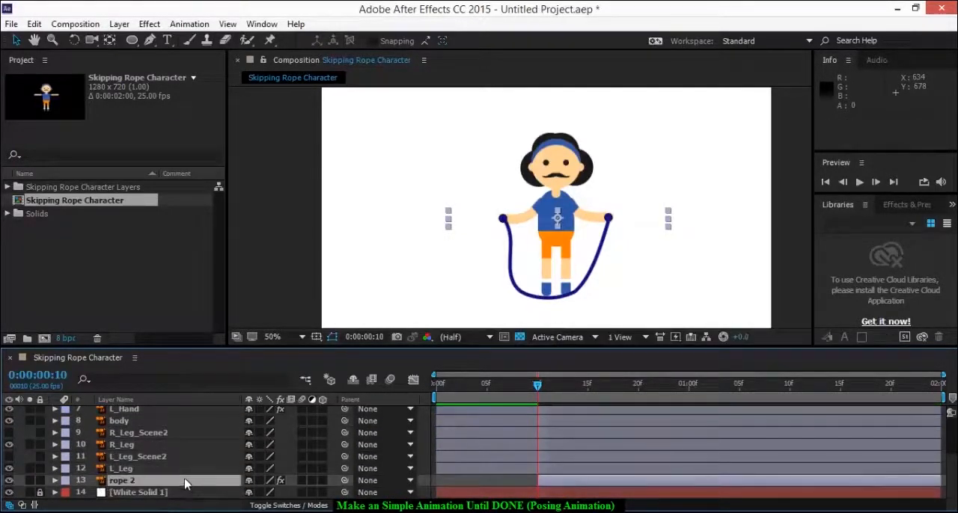
Reveal the rope 2 keyframes and delete the position keyframes at 0:00:00:05 for Puppet Pins 2 to 5
click(549, 482)
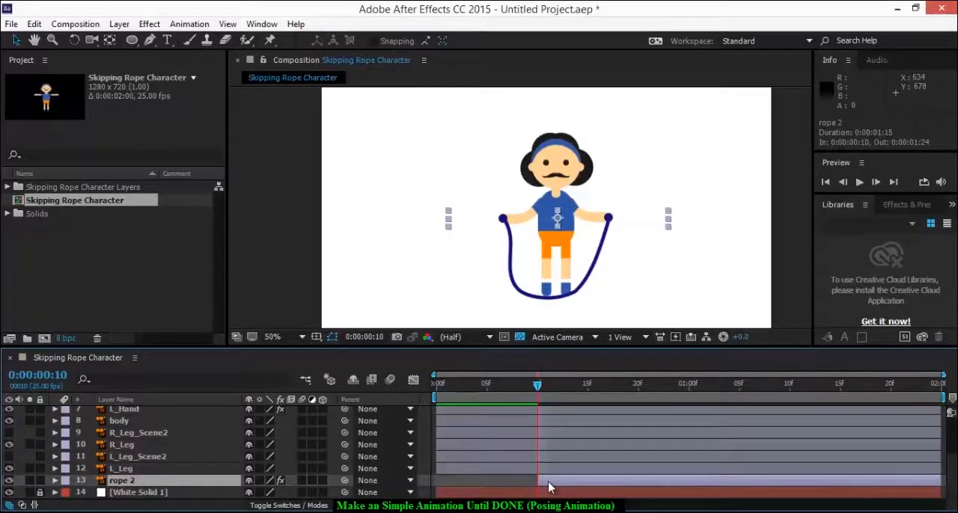
key(u)
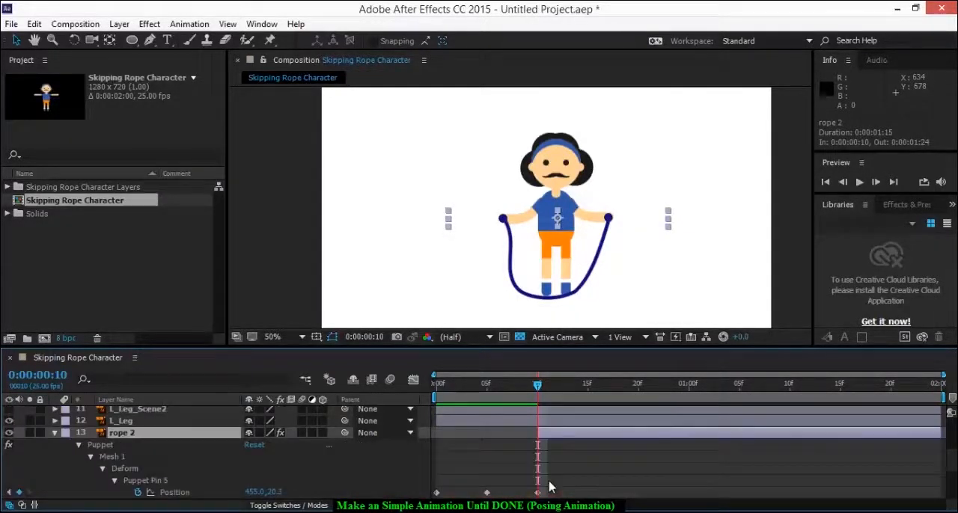
scroll(549, 486, down, 2)
scroll(561, 462, down, 1)
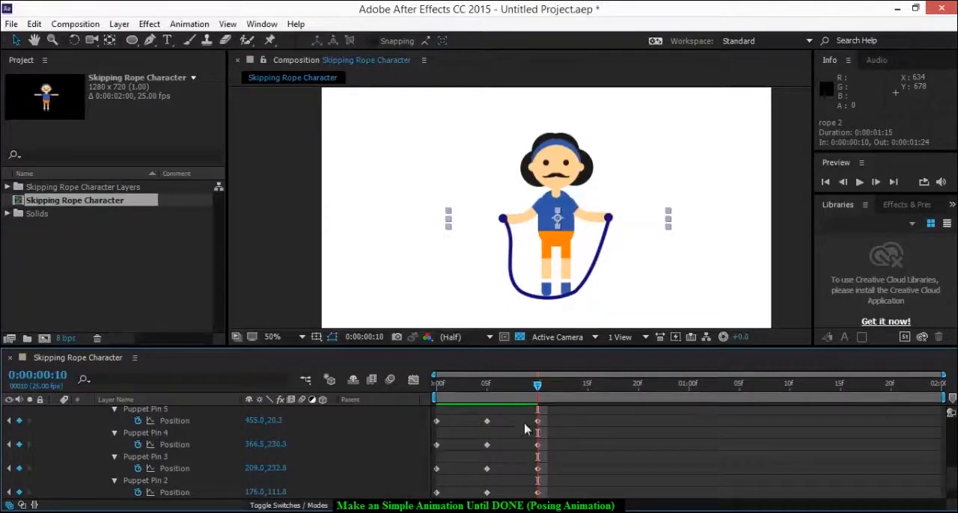
drag(511, 412, 479, 501)
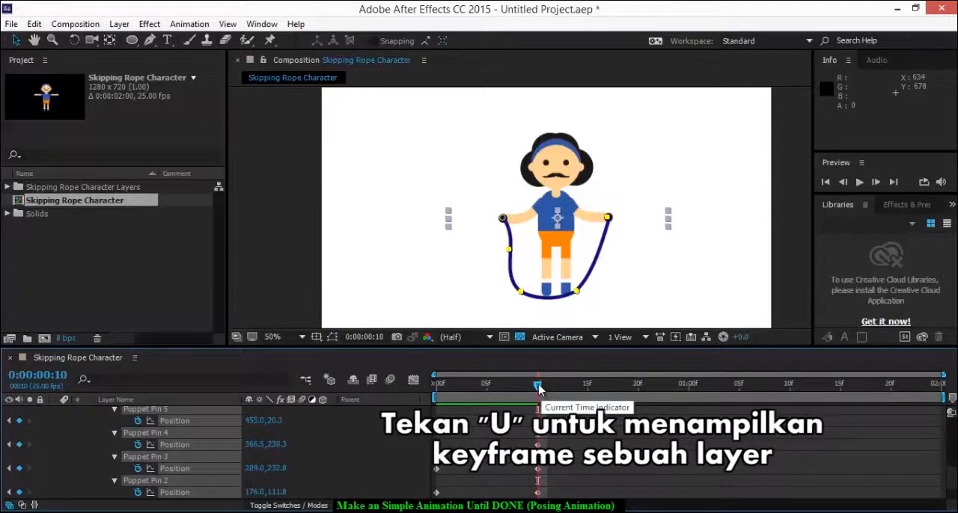
At 0:00:00:15, move rope 2's Puppet Pin 2 to the torso's left edge and Puppet Pin 3 above the right-hand arm
drag(537, 387, 585, 401)
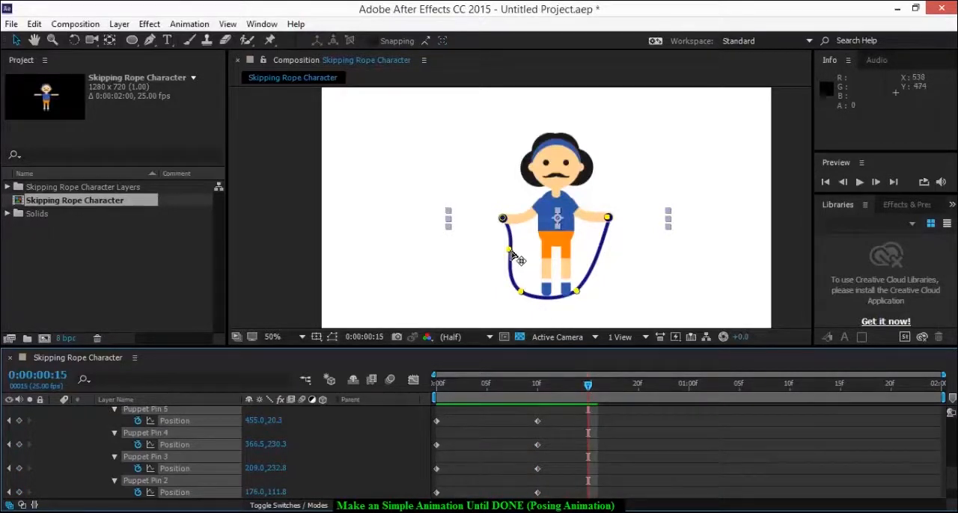
drag(516, 258, 534, 274)
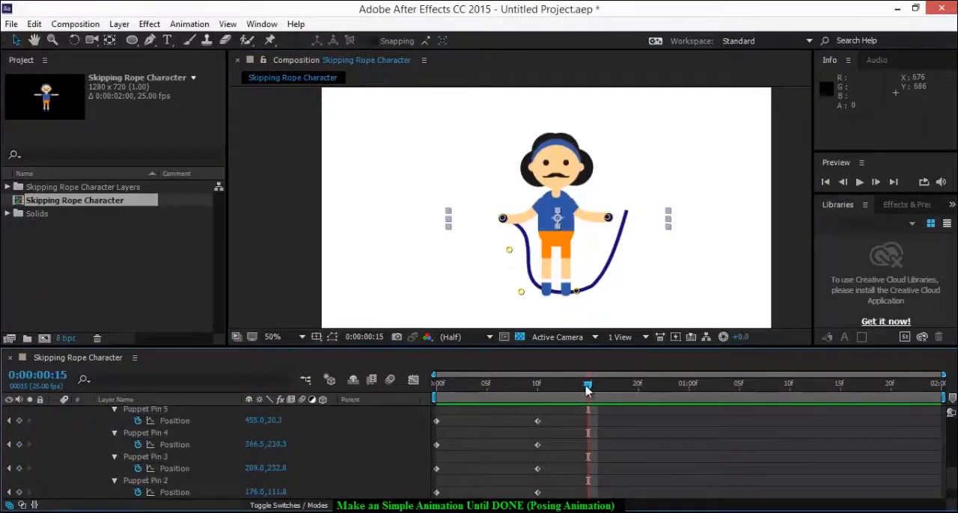
mouse_move(587, 389)
mouse_down()
mouse_move(547, 391)
mouse_move(540, 400)
mouse_move(588, 404)
mouse_up()
click(513, 253)
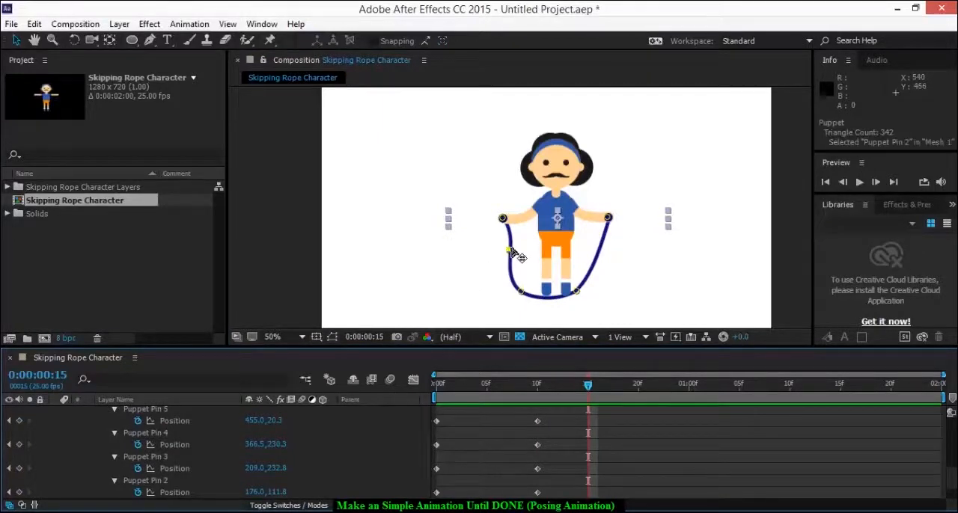
drag(513, 254, 550, 233)
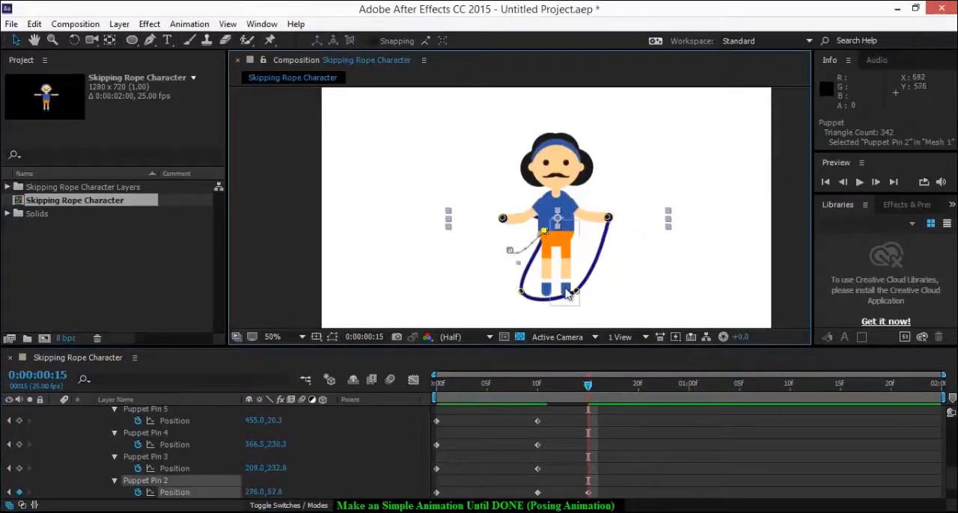
drag(521, 292, 598, 189)
mouse_move(543, 230)
mouse_down()
mouse_move(522, 206)
mouse_move(537, 216)
mouse_up()
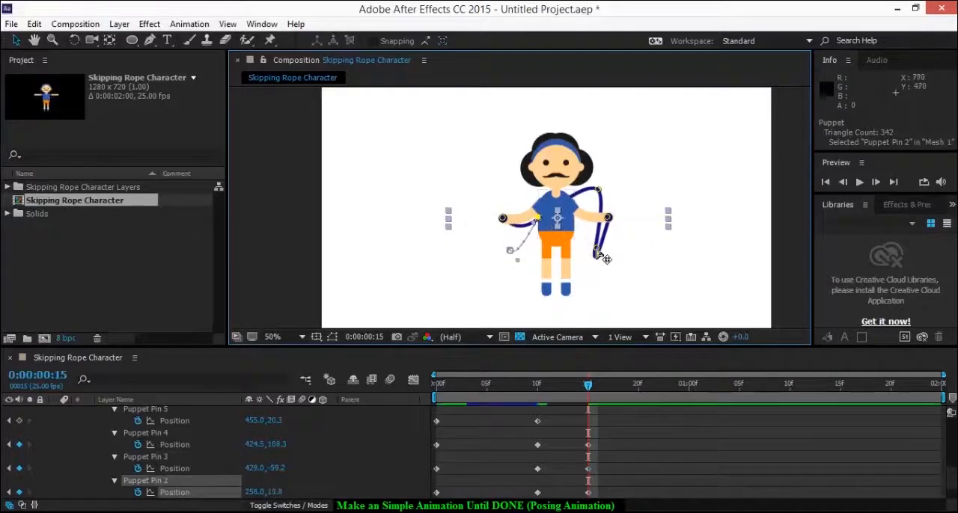
Raise Puppet Pins 3 and 4 above the right-hand arm, align Puppet Pin 5 with the hand, and nudge Puppet Pin 2 upward
drag(604, 258, 596, 179)
drag(617, 191, 611, 217)
scroll(610, 228, up, 2)
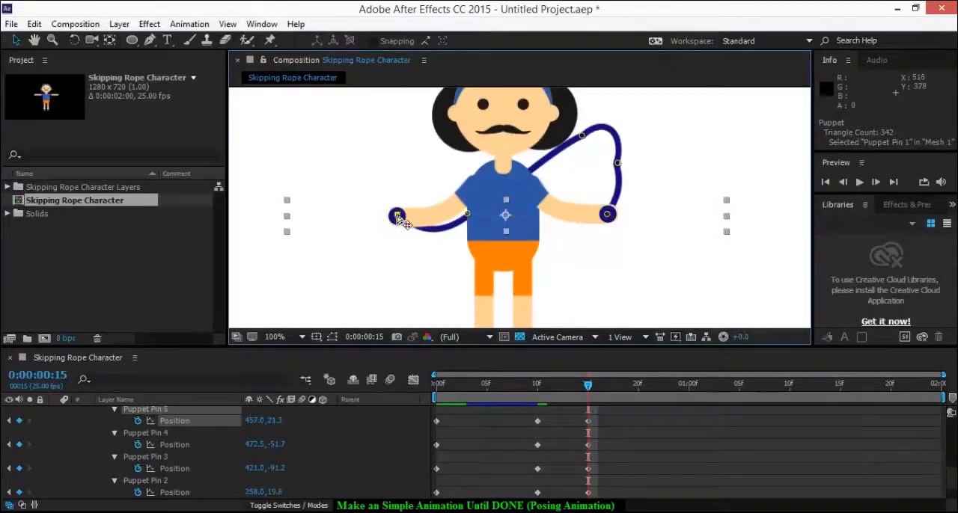
drag(467, 216, 470, 212)
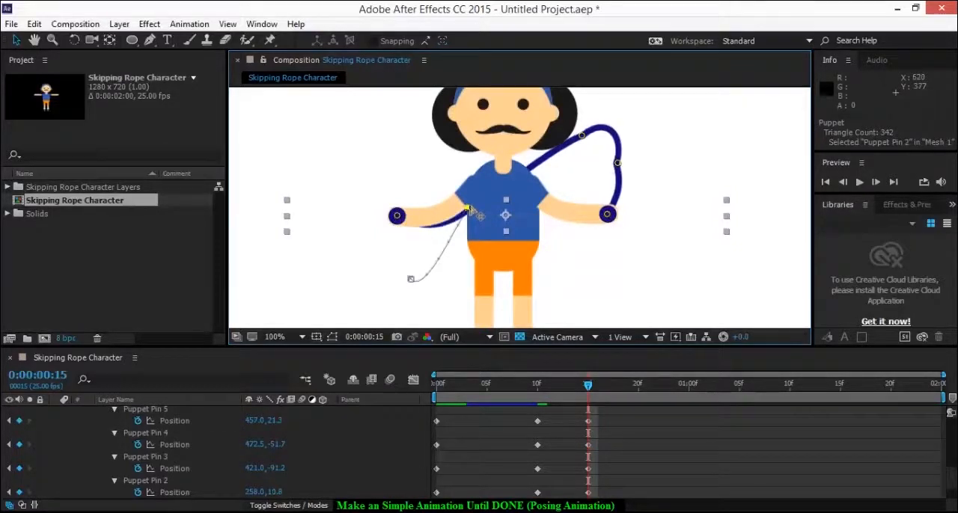
drag(582, 136, 605, 122)
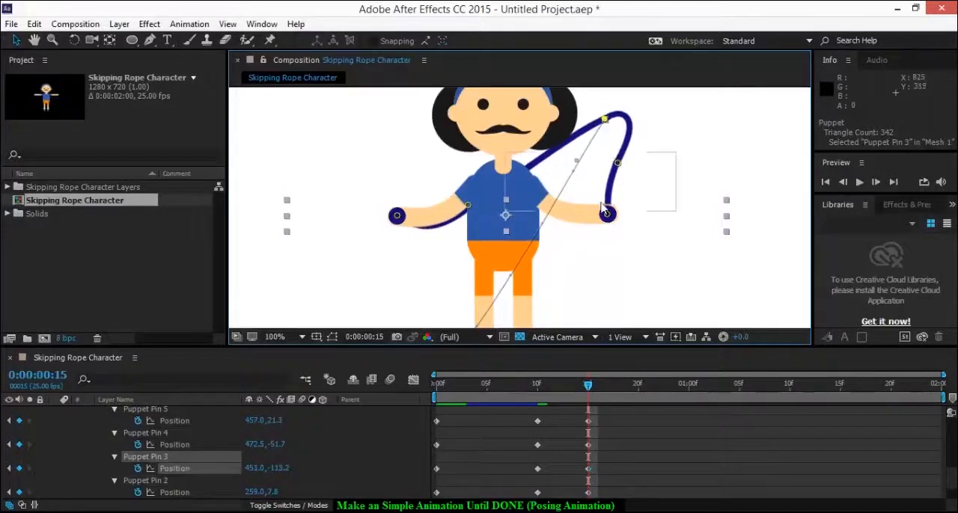
scroll(598, 213, down, 3)
scroll(598, 219, up, 1)
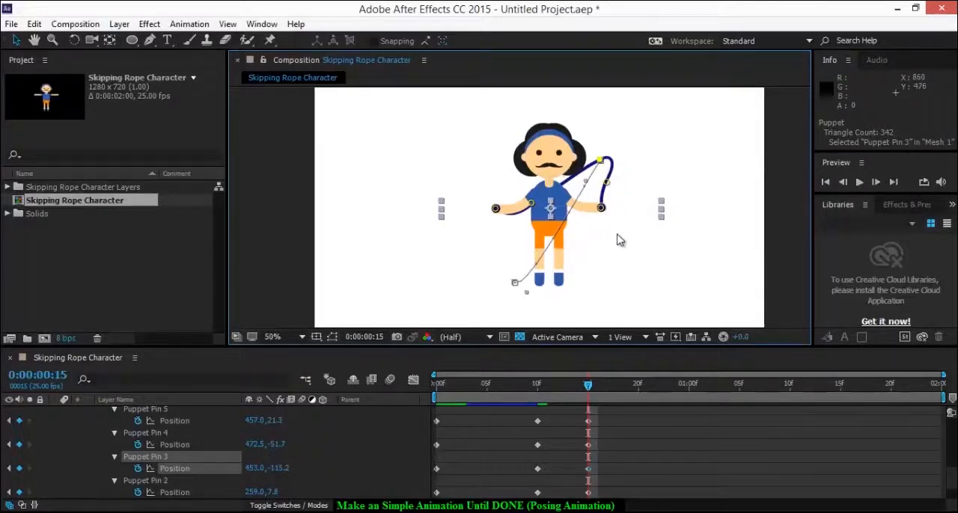
Widen the rope loop by moving Puppet Pins 3 and 4 outward past the right hand, and lower Puppet Pin 2 slightly
click(610, 187)
drag(610, 189, 630, 178)
click(624, 200)
drag(630, 209, 640, 212)
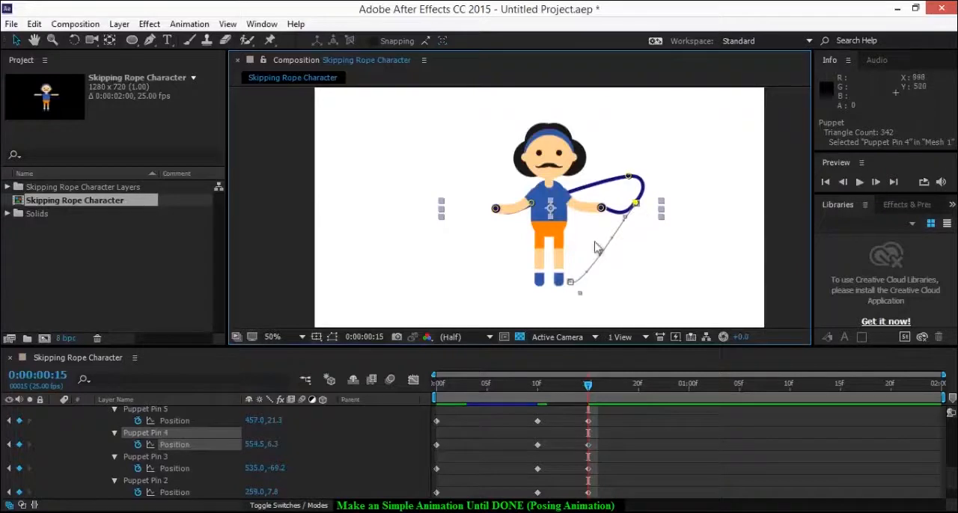
drag(536, 211, 536, 217)
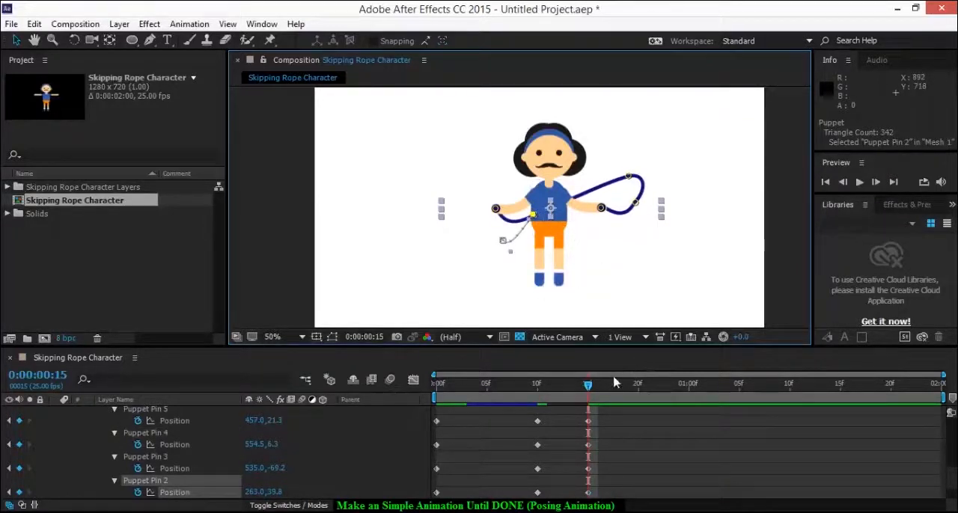
Copy the five puppet pin keyframes from rope 2's first frame and paste them at 0:00:00:20
scroll(603, 438, up, 2)
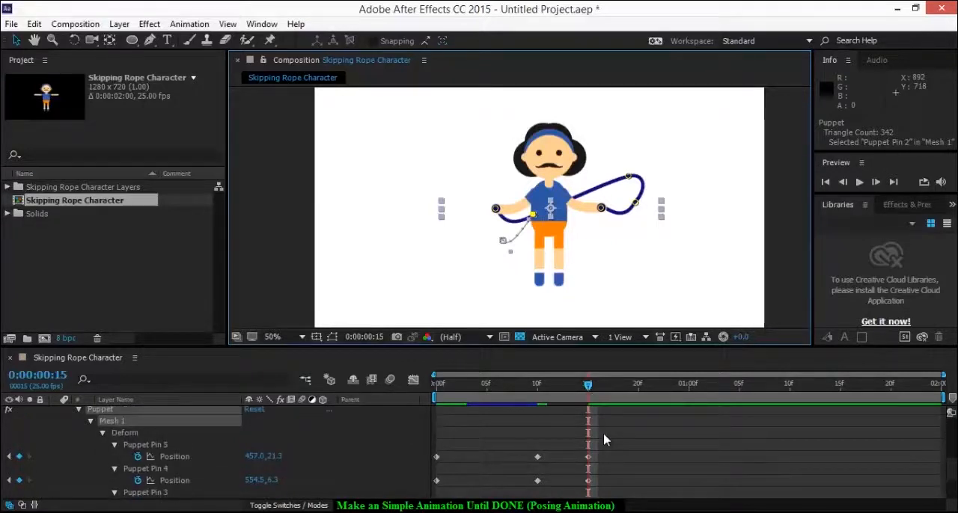
scroll(604, 440, down, 2)
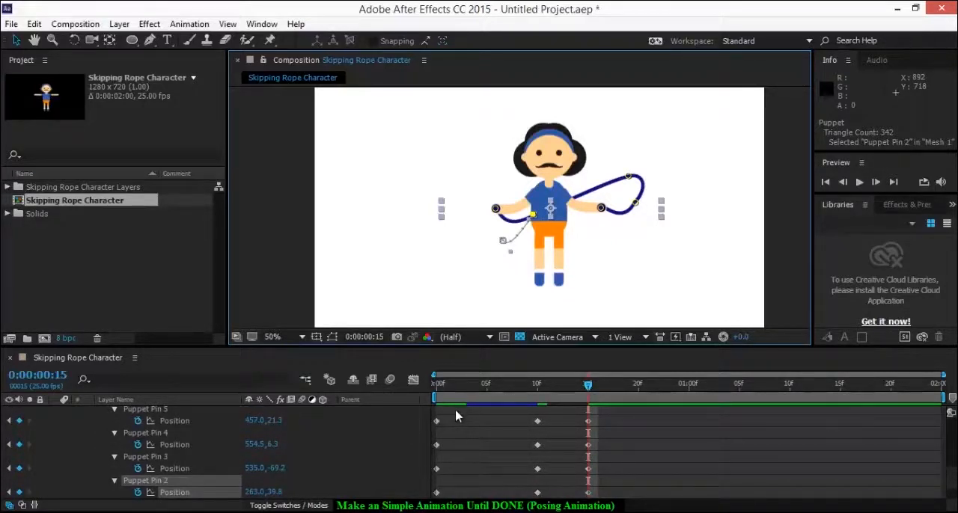
click(444, 427)
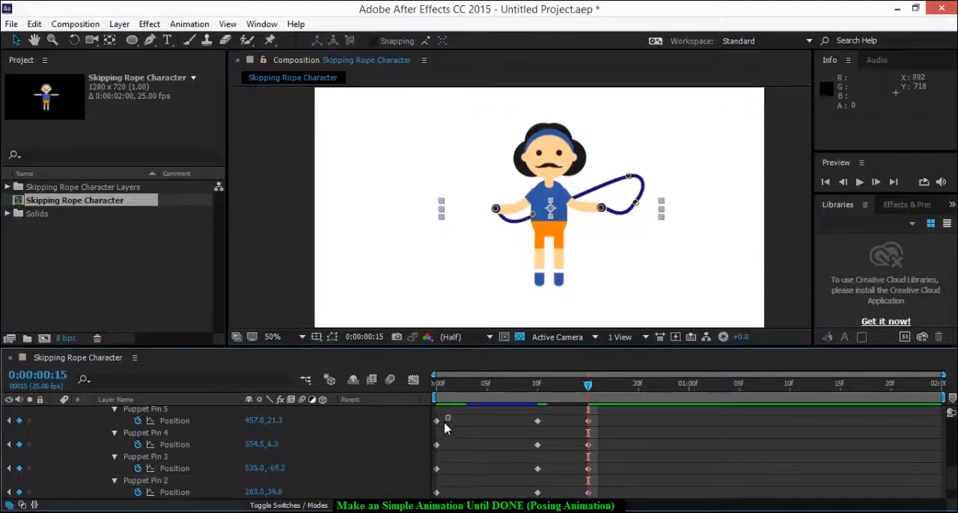
scroll(613, 431, up, 3)
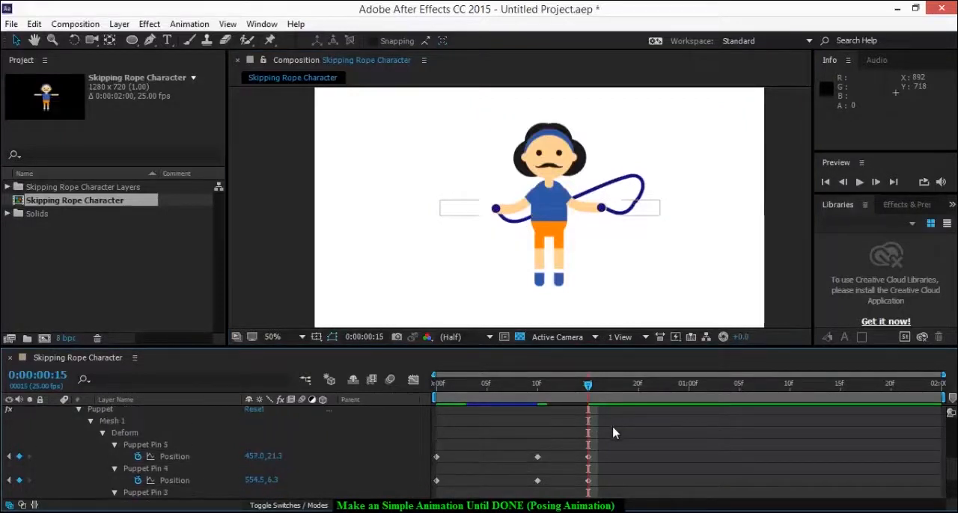
click(577, 434)
scroll(606, 464, down, 2)
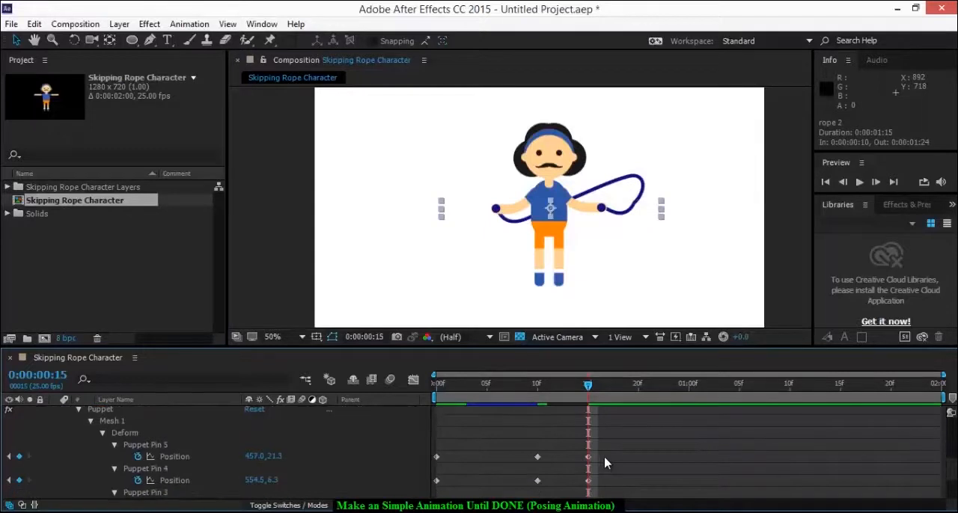
drag(618, 393, 638, 387)
scroll(582, 447, down, 2)
drag(452, 413, 460, 487)
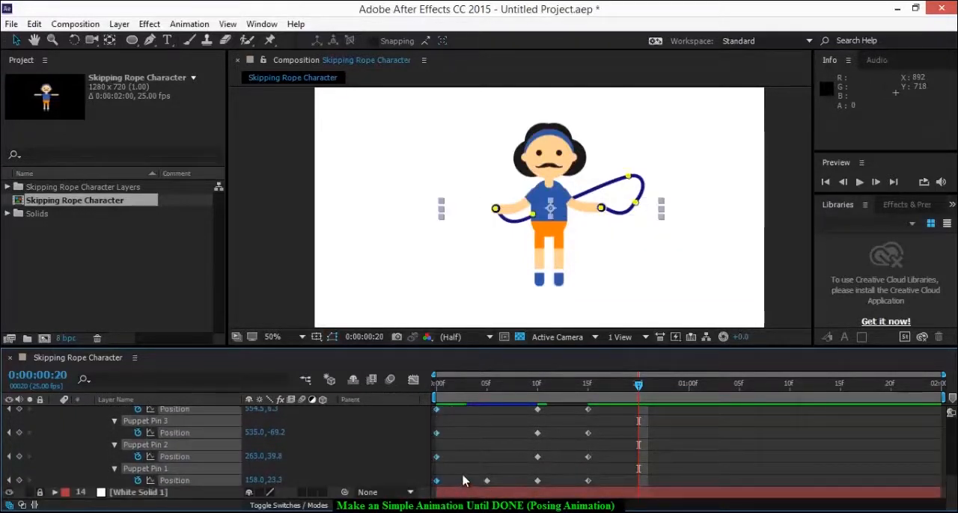
key(ctrl+c)
key(ctrl+v)
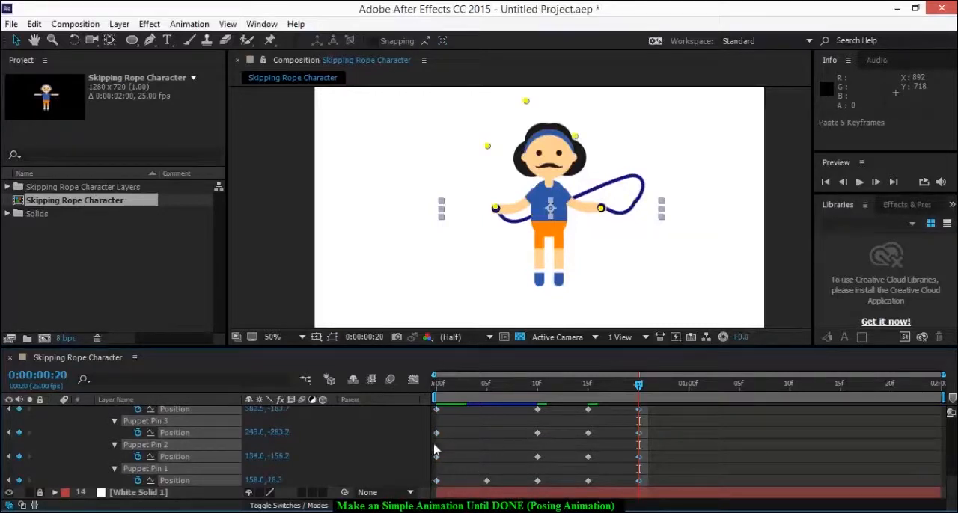
Delete rope 2's puppet pin keyframes at the first frame and check the rope's motion up to 0:00:00:20
drag(454, 481, 438, 411)
scroll(460, 466, up, 2)
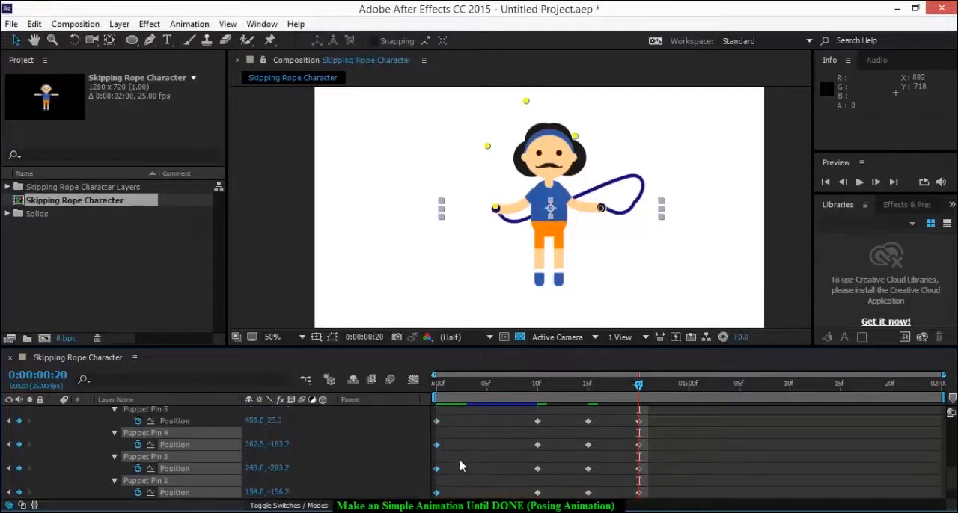
click(437, 422)
key(Delete)
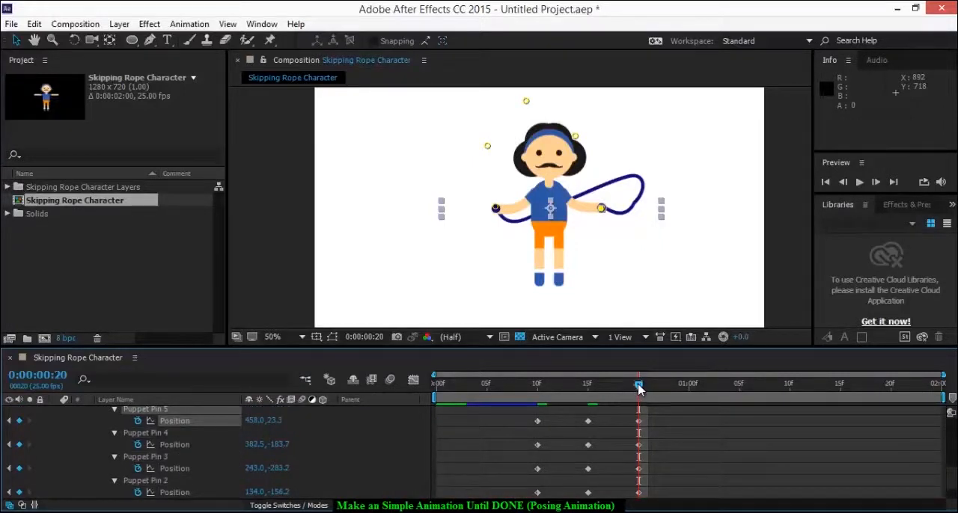
drag(638, 388, 637, 441)
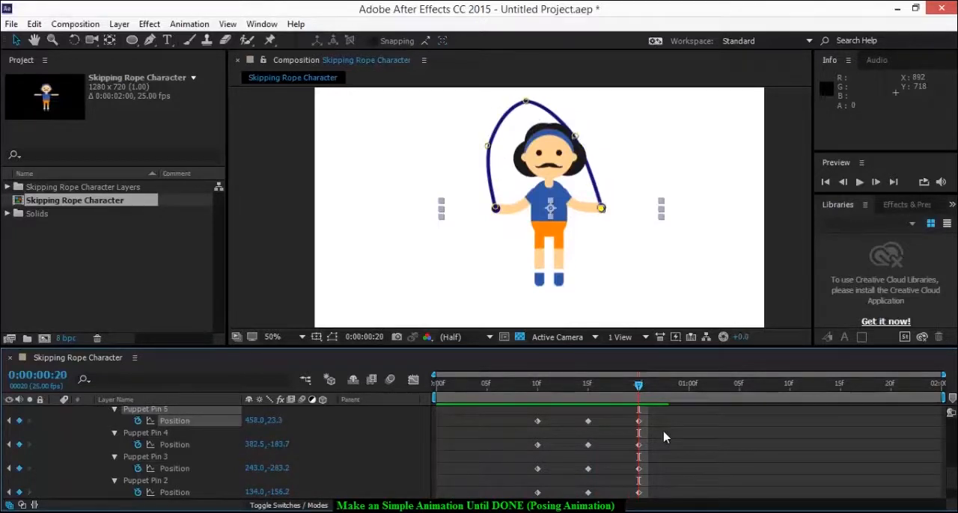
Select the rope 2 layer and inspect its puppet pin keyframes up to 0:00:00:20
scroll(663, 437, up, 2)
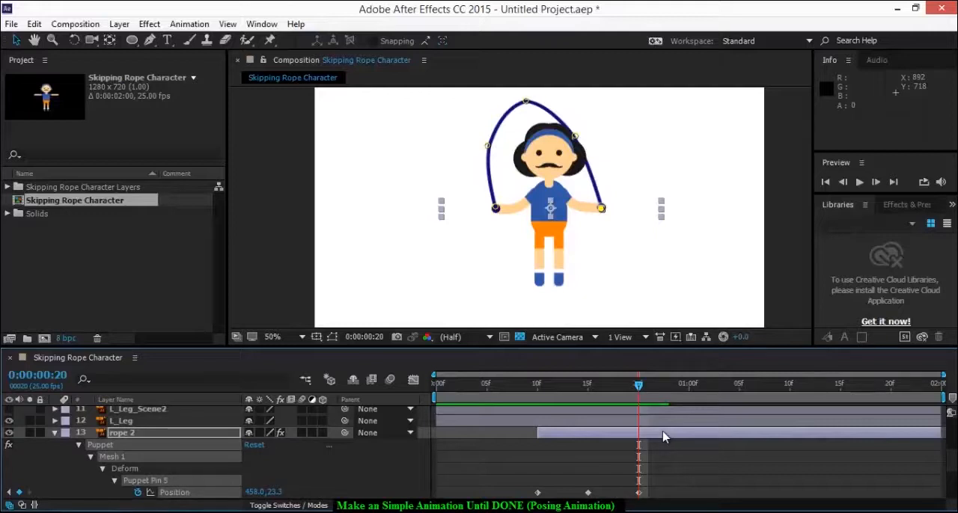
scroll(677, 441, down, 1)
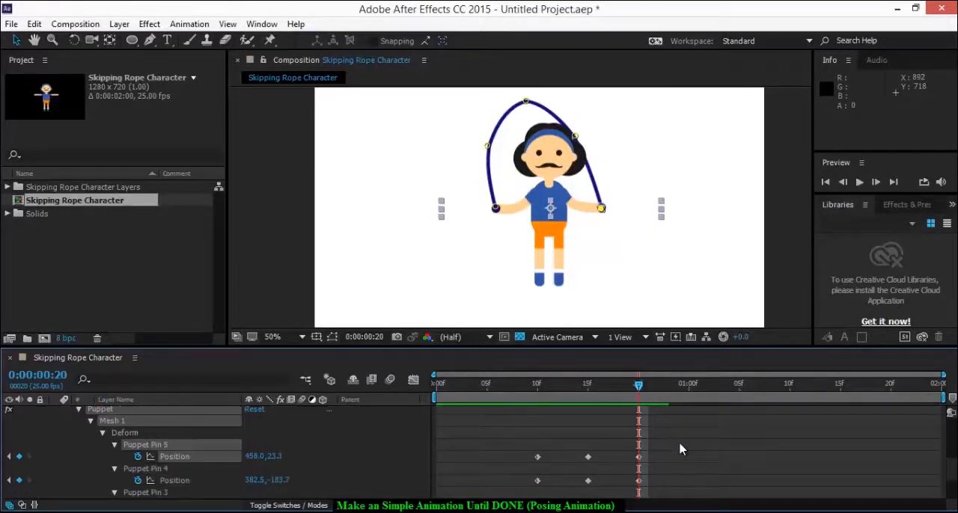
scroll(670, 464, up, 1)
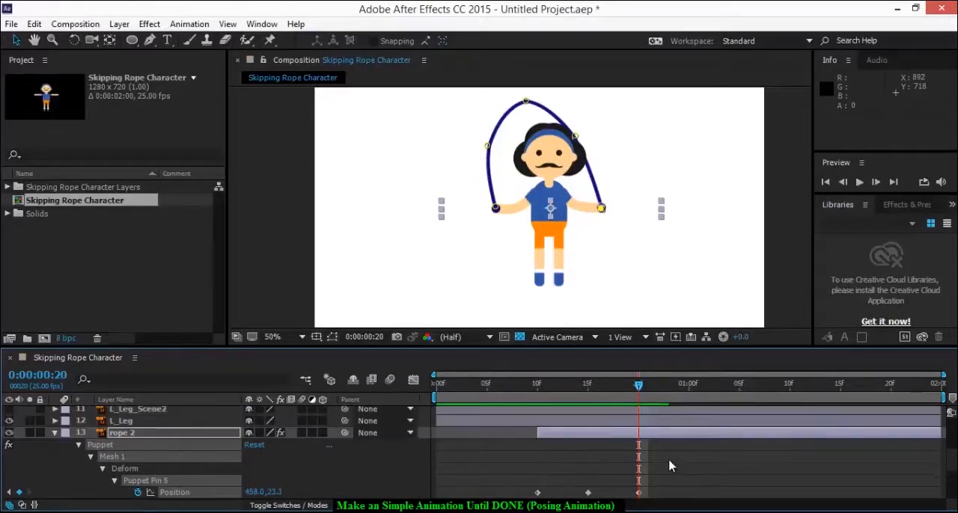
click(640, 435)
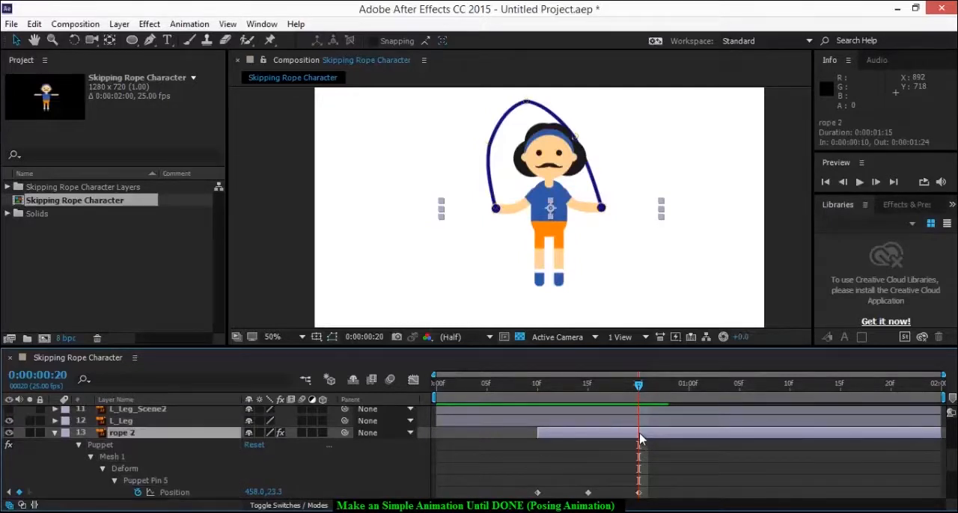
key(u)
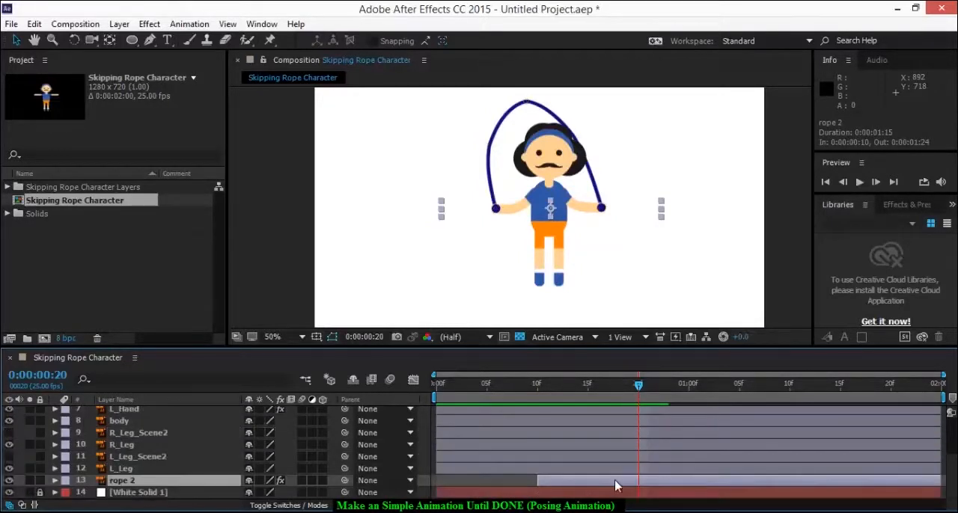
key(u)
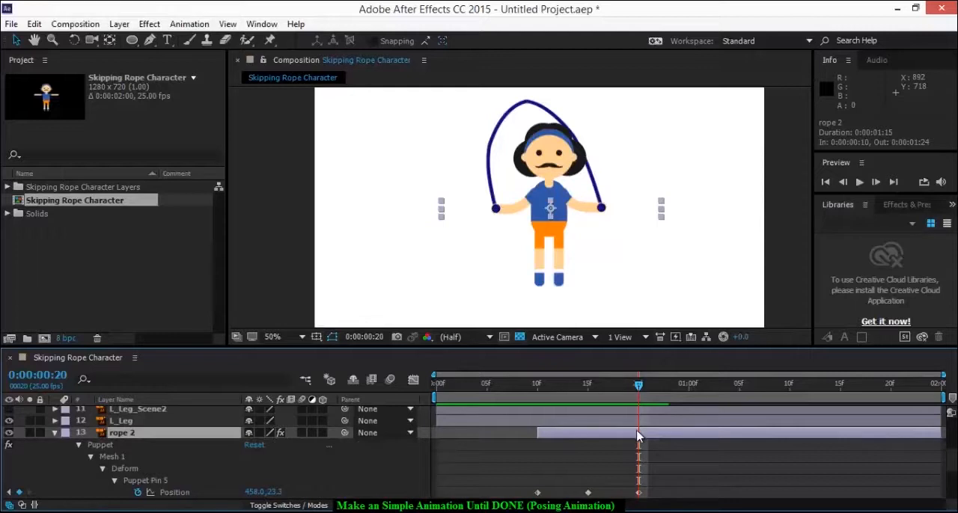
Split the rope 2 layer at 0:00:00:20 and delete the segment after the split
key(ctrl+shift+d)
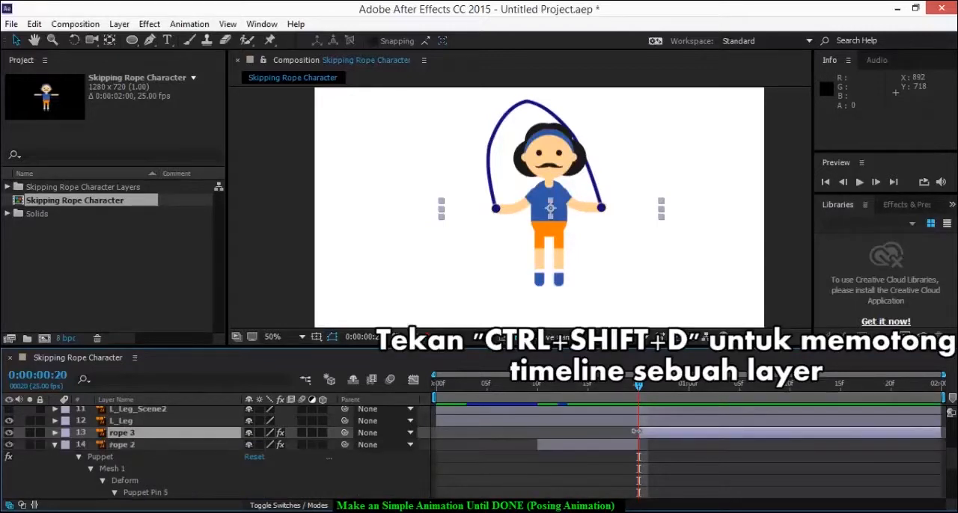
click(148, 445)
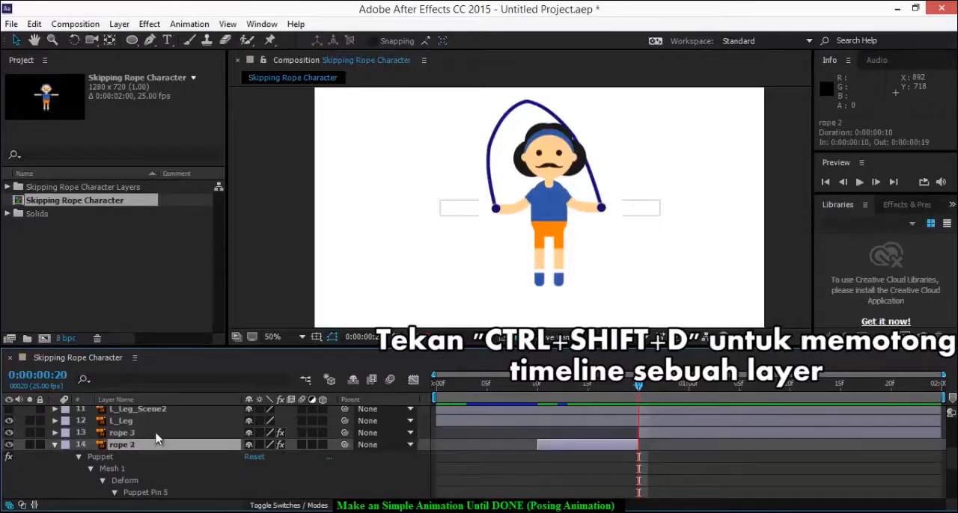
click(156, 433)
key(Delete)
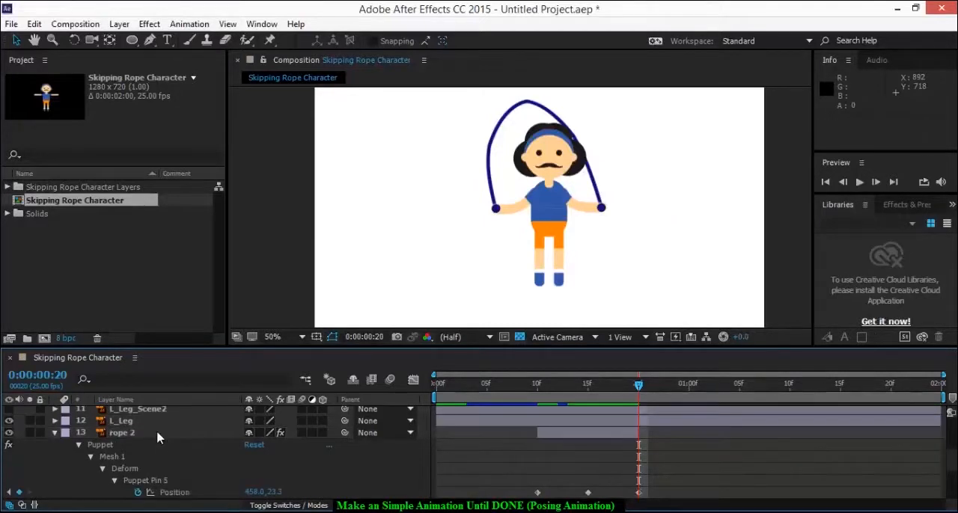
Duplicate the rope layer and shift the copy in time so it starts at 0:00:00:20
scroll(179, 474, up, 5)
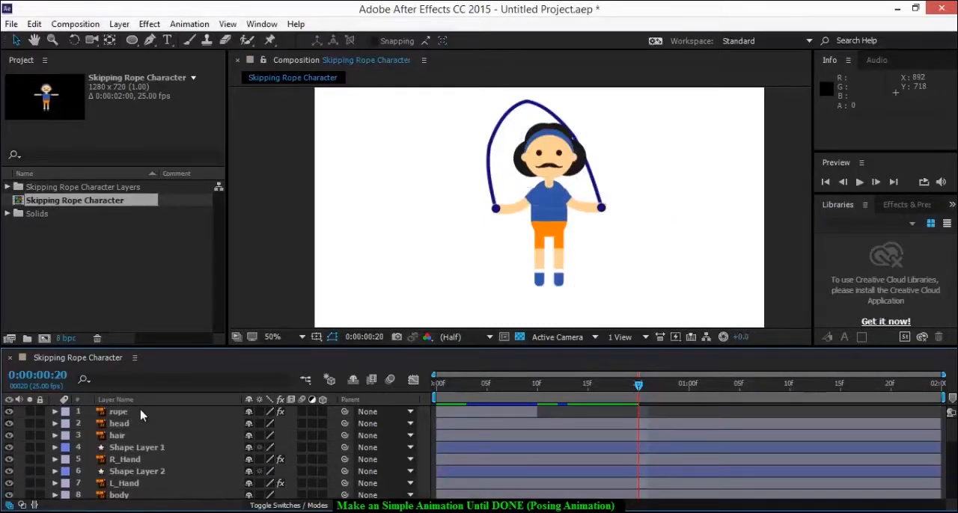
click(139, 412)
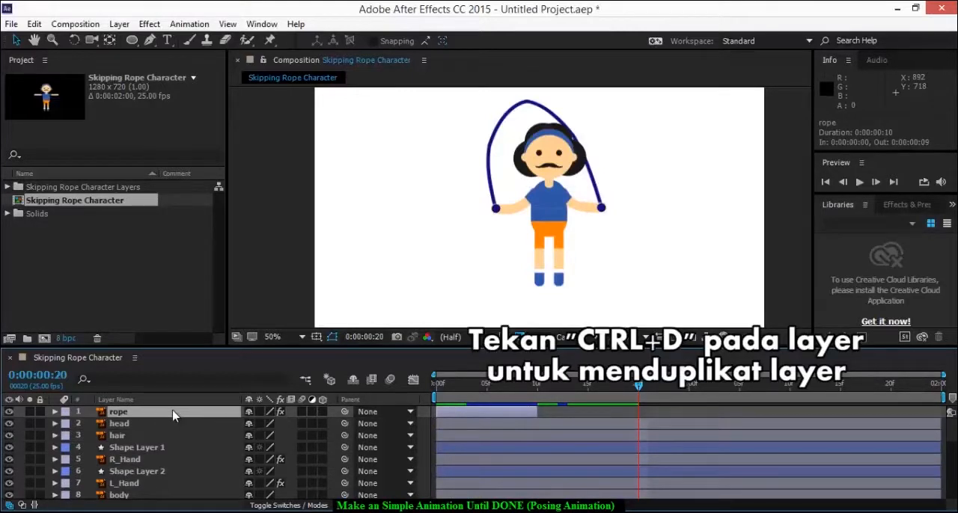
key(ctrl+d)
drag(165, 416, 695, 418)
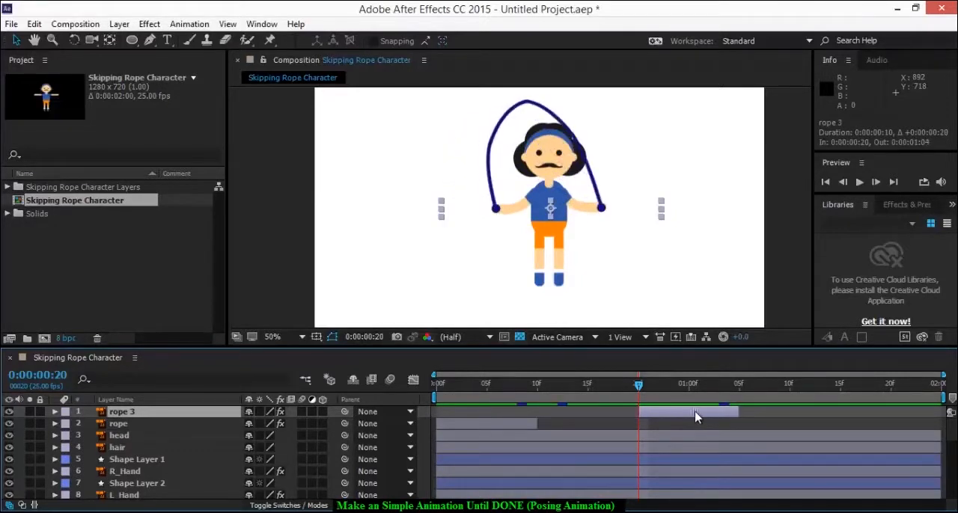
scroll(694, 427, down, 5)
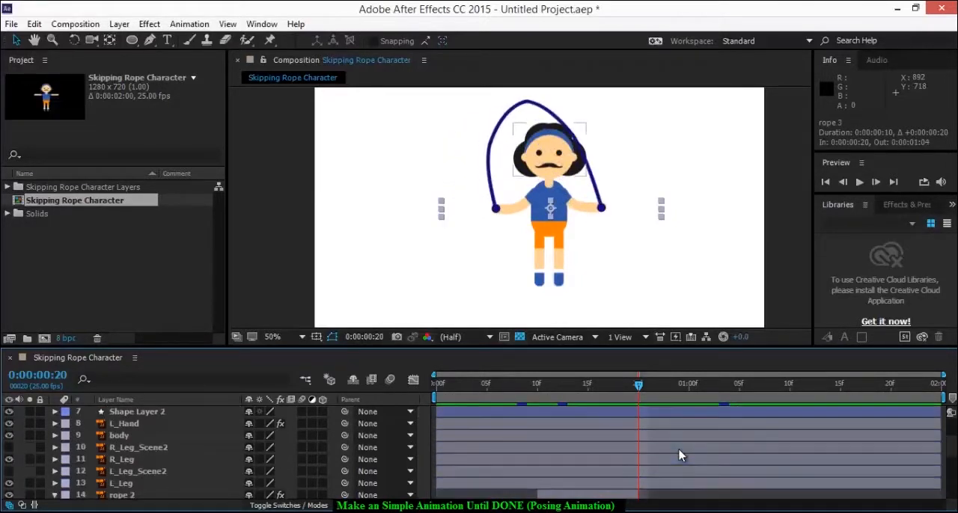
scroll(681, 449, up, 2)
scroll(681, 449, up, 3)
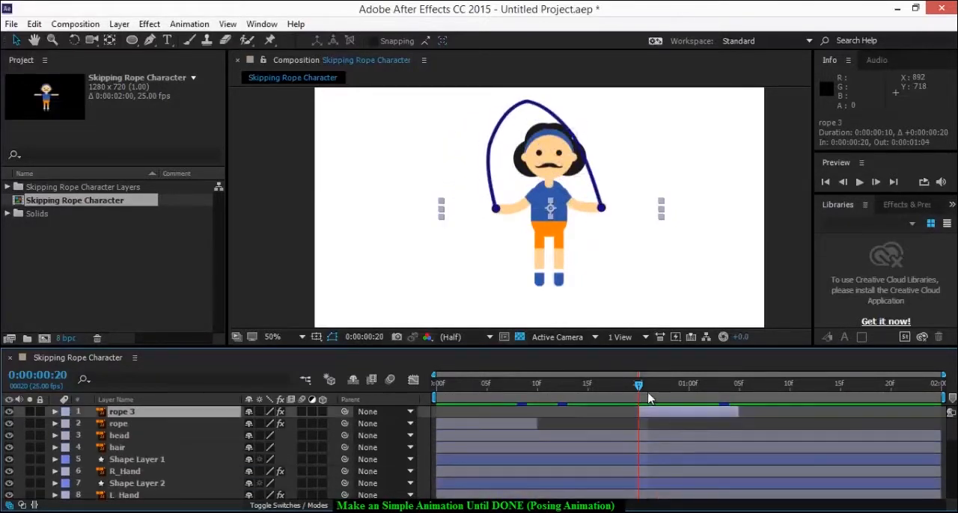